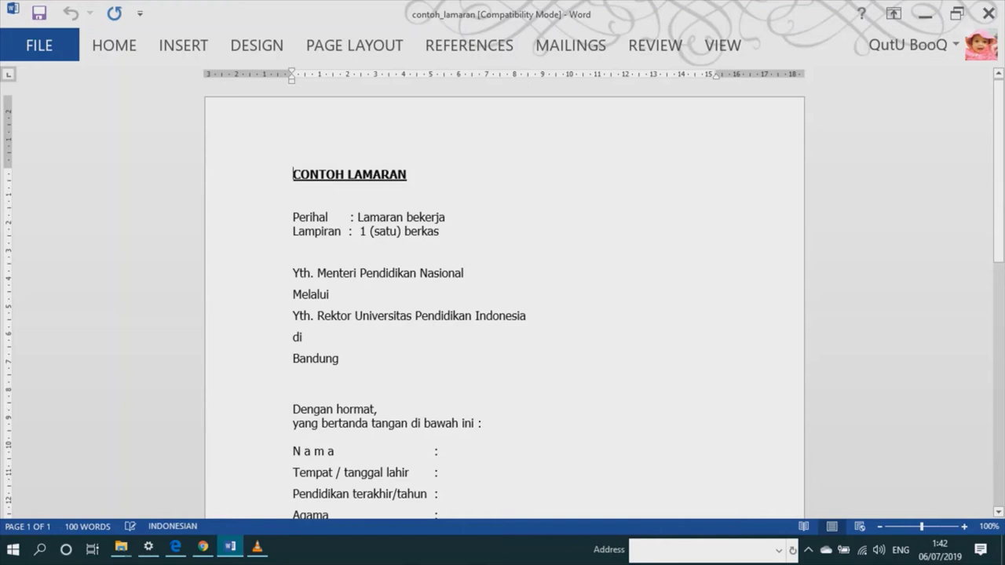
# - Print the letter to CutePDF Writer and save the contoh_lamaran PDF to the Desktop
pyautogui.hotkey('ctrl', 'p')
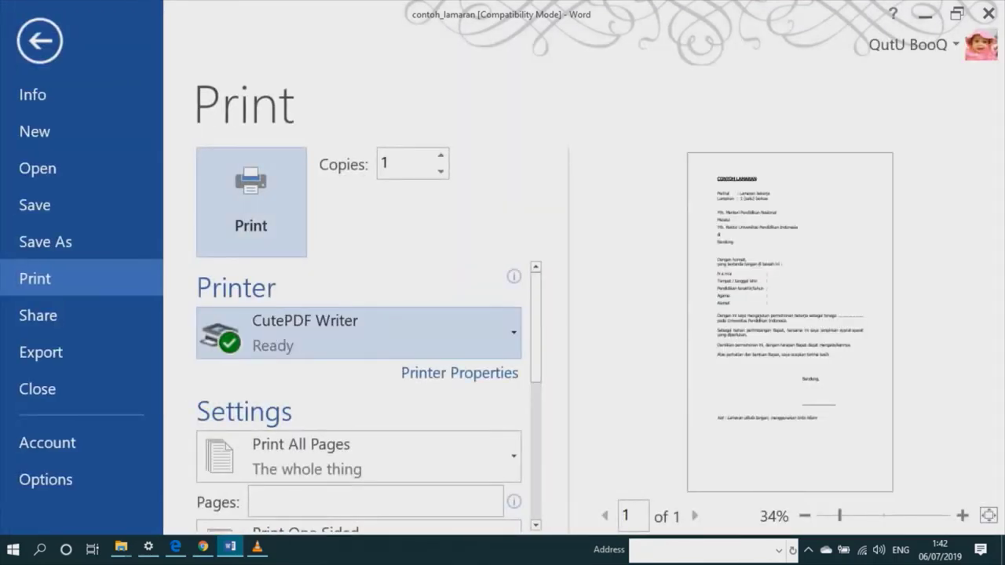
pyautogui.press('Return')
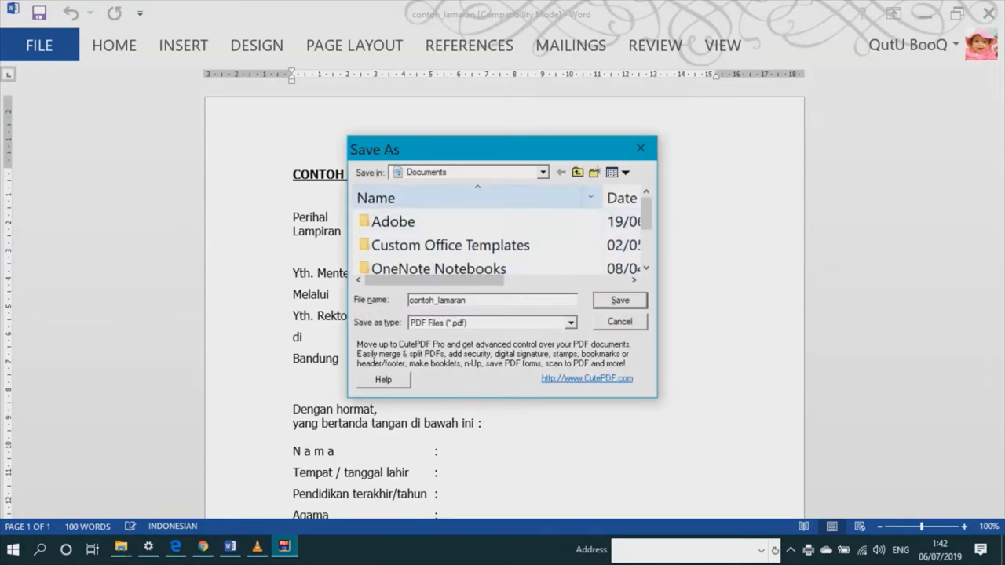
pyautogui.click(471, 172)
pyautogui.press('Up')
pyautogui.press('Up')
pyautogui.press('Up')
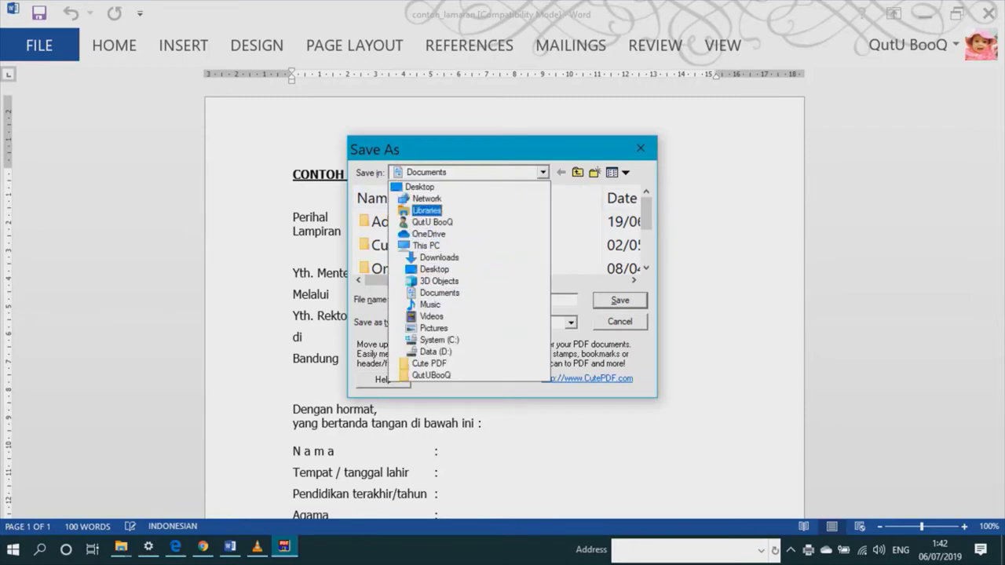
pyautogui.press('Up')
pyautogui.press('Up')
pyautogui.press('Return')
pyautogui.scroll(-2, 499, 235)
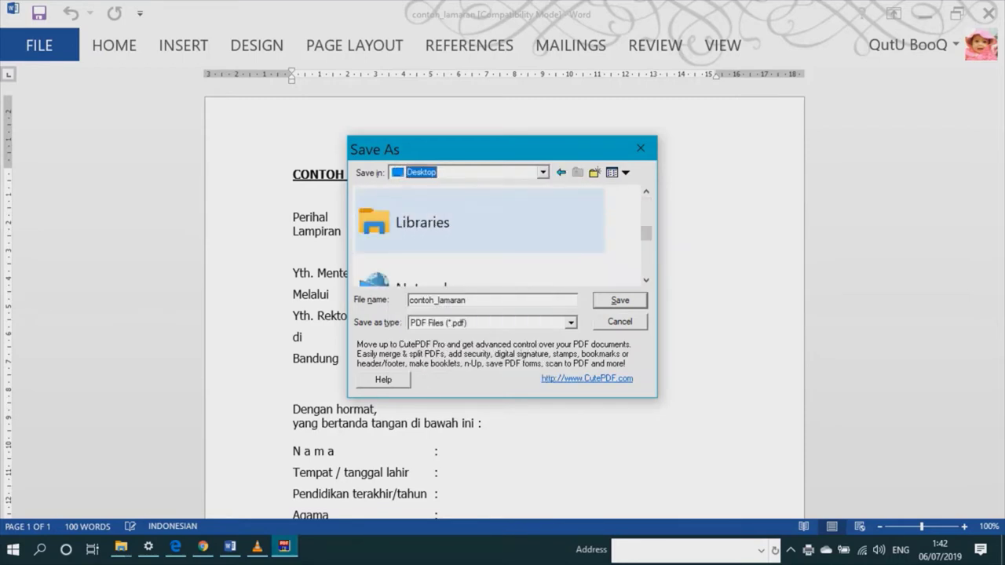
pyautogui.scroll(-2, 498, 236)
pyautogui.scroll(-1, 499, 236)
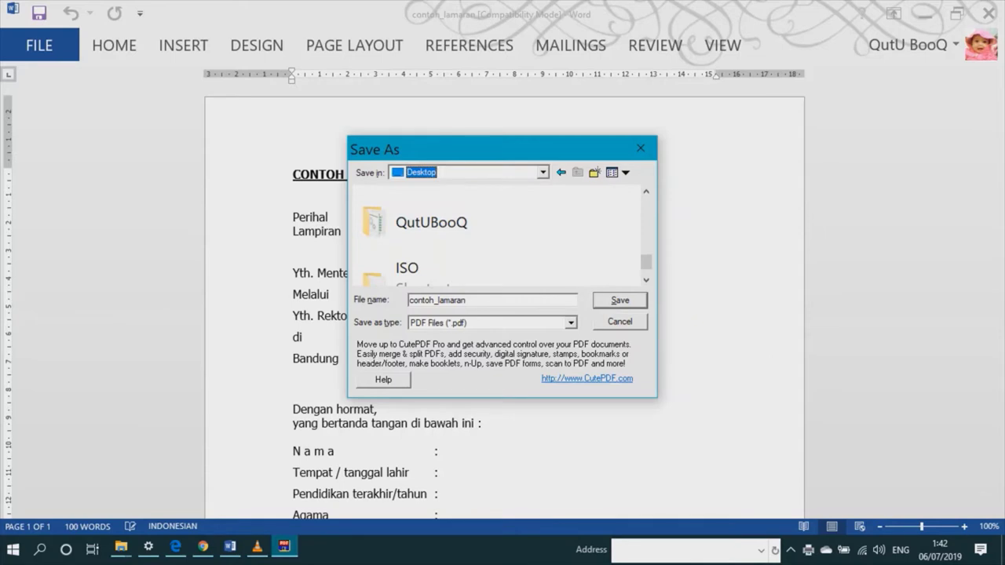
pyautogui.press('Return')
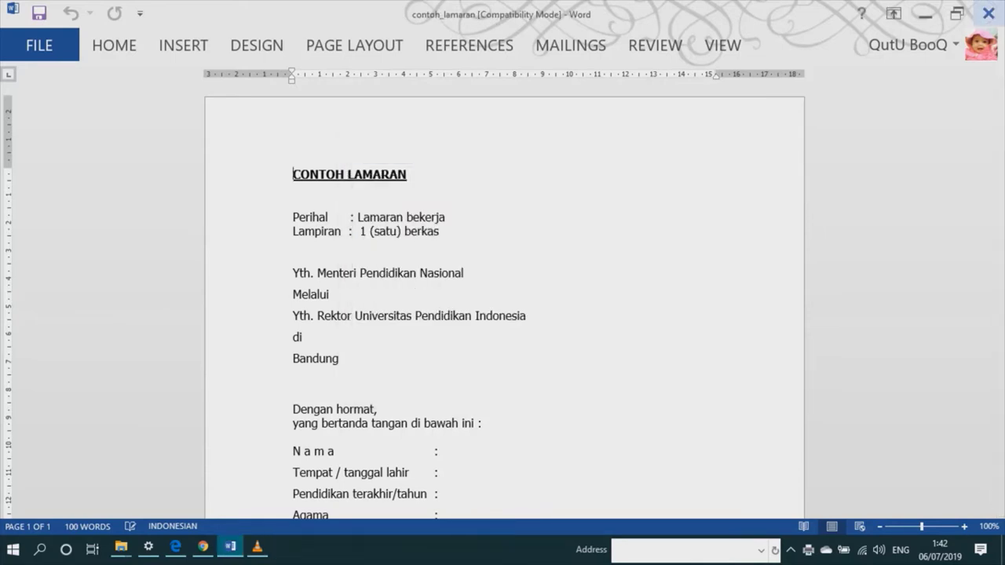
# - Minimize Word and select the new PDF file on the desktop
pyautogui.click(925, 13)
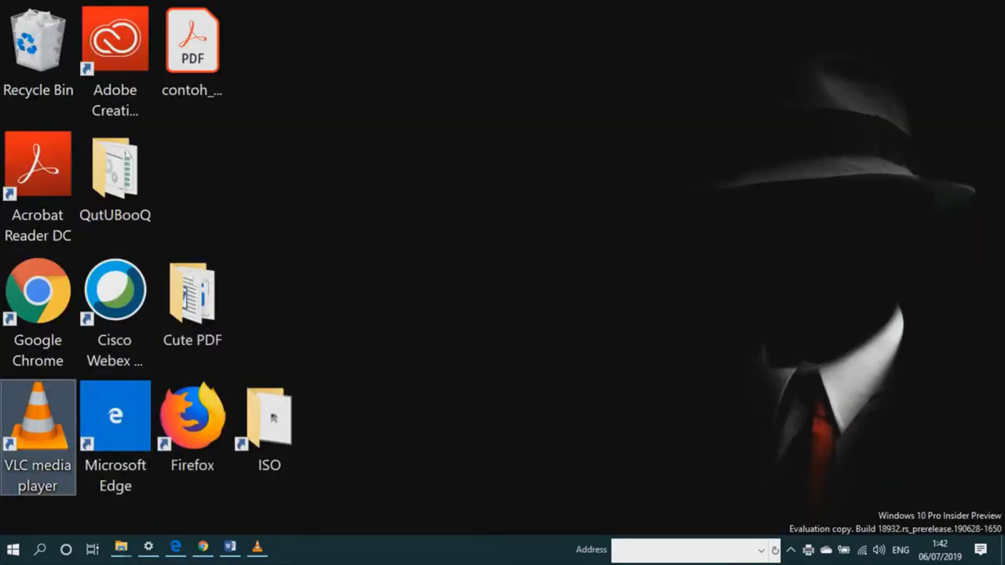
pyautogui.click(192, 47)
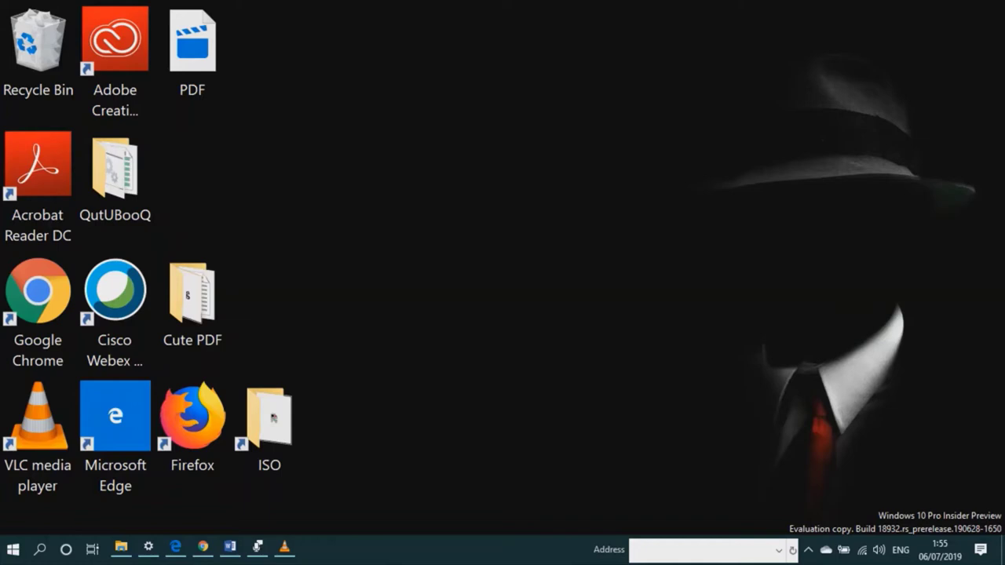
# - Open the Cute PDF folder maximized and select the 1. CuteWriter and 2. converter installers
pyautogui.doubleClick(191, 302)
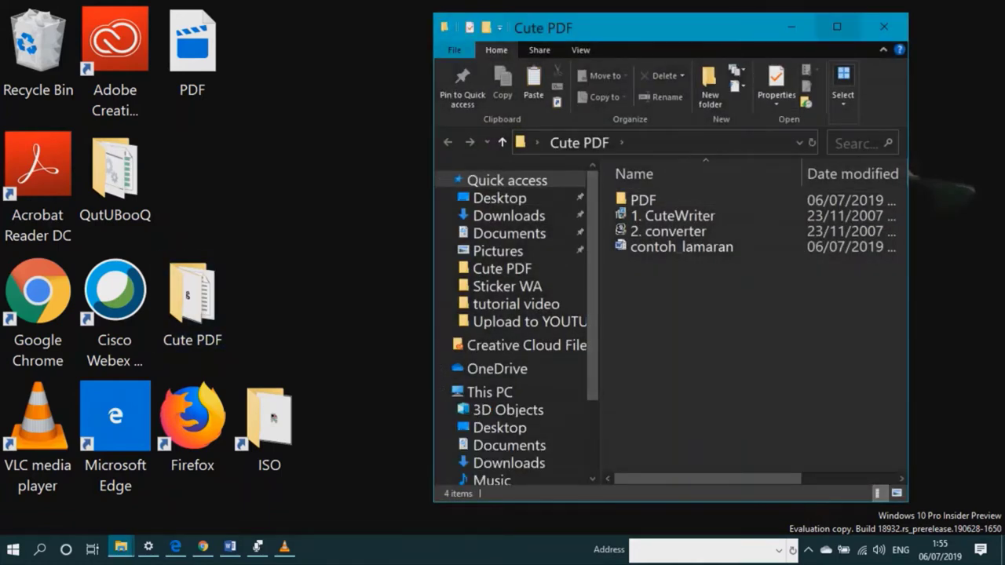
pyautogui.click(837, 26)
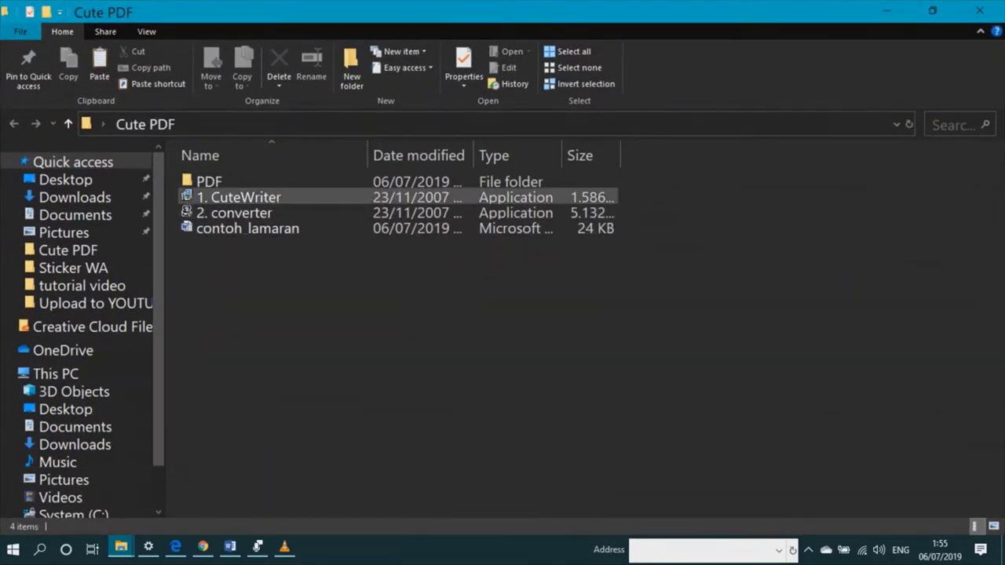
pyautogui.moveTo(239, 200)
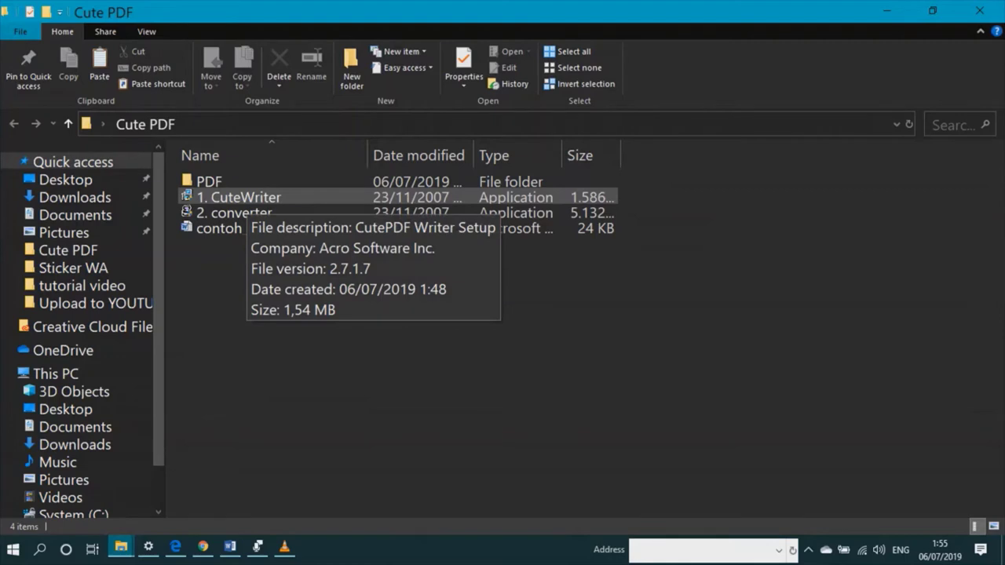
pyautogui.click(234, 213)
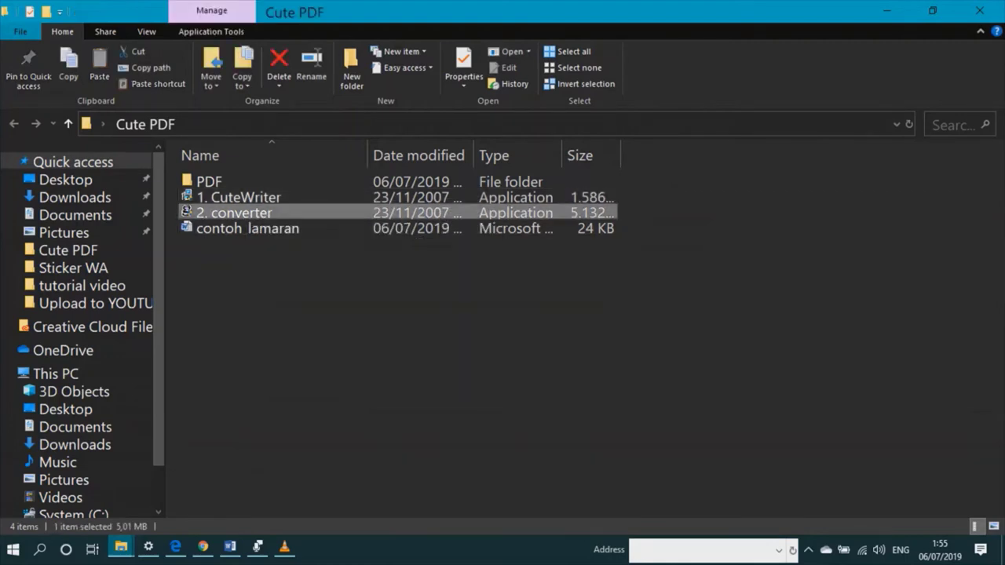
pyautogui.click(239, 197)
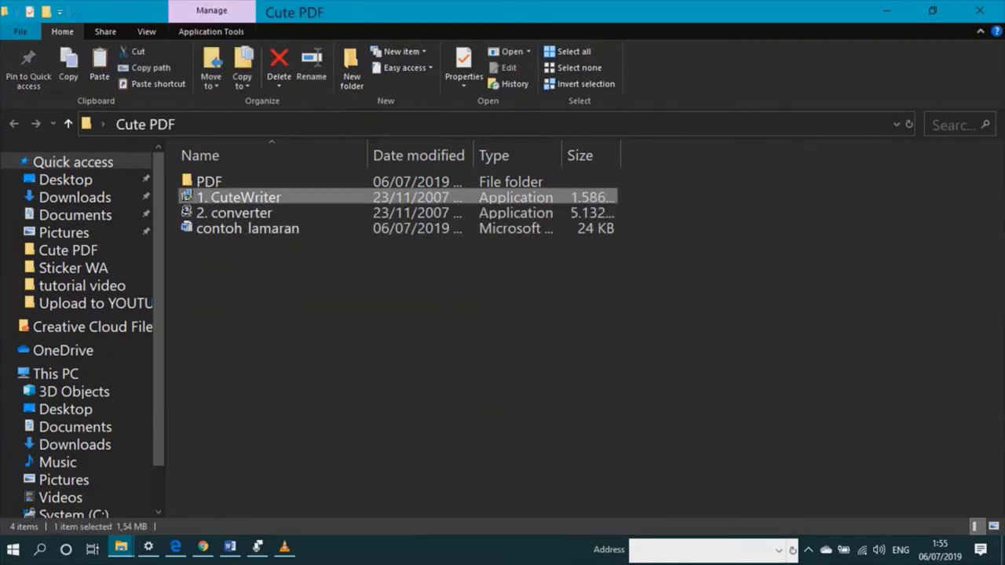
pyautogui.click(234, 212)
pyautogui.click(239, 197)
pyautogui.click(234, 213)
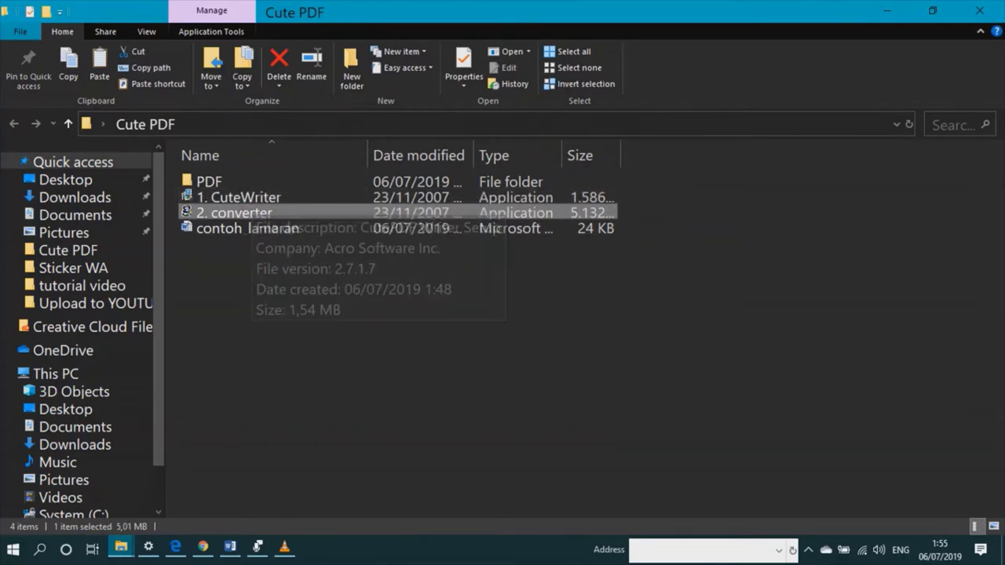
# - Open contoh_lamaran in Word, scroll through the letter, then minimize Word
pyautogui.doubleClick(244, 228)
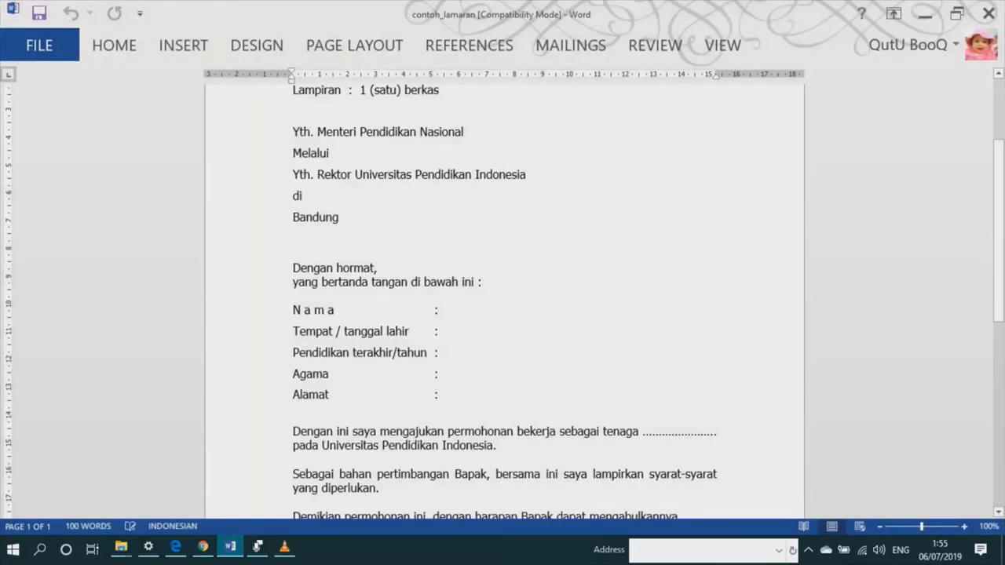
pyautogui.scroll(3, 502, 298)
pyautogui.scroll(2, 503, 298)
pyautogui.scroll(-3, 502, 299)
pyautogui.scroll(-7, 503, 299)
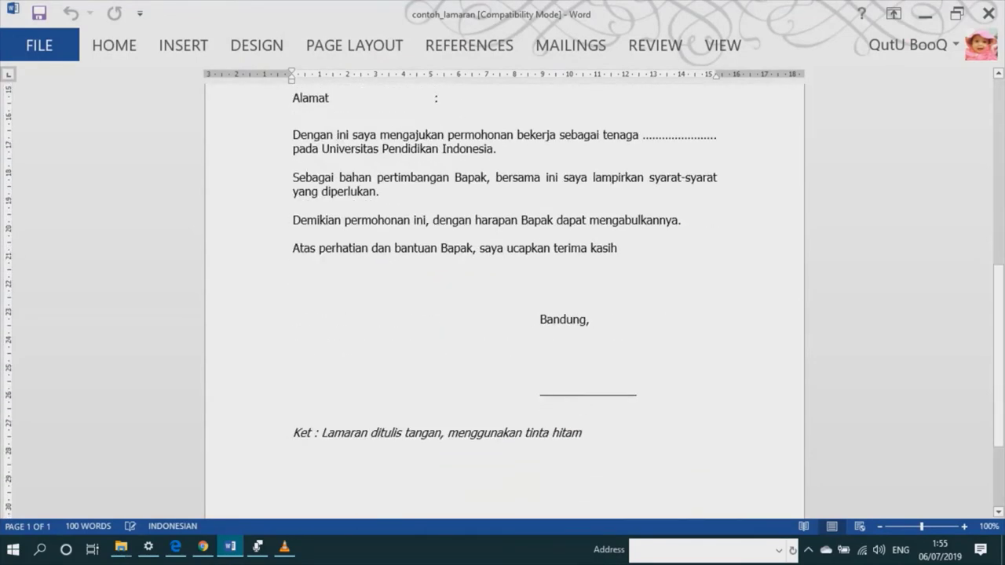
pyautogui.scroll(-1, 503, 298)
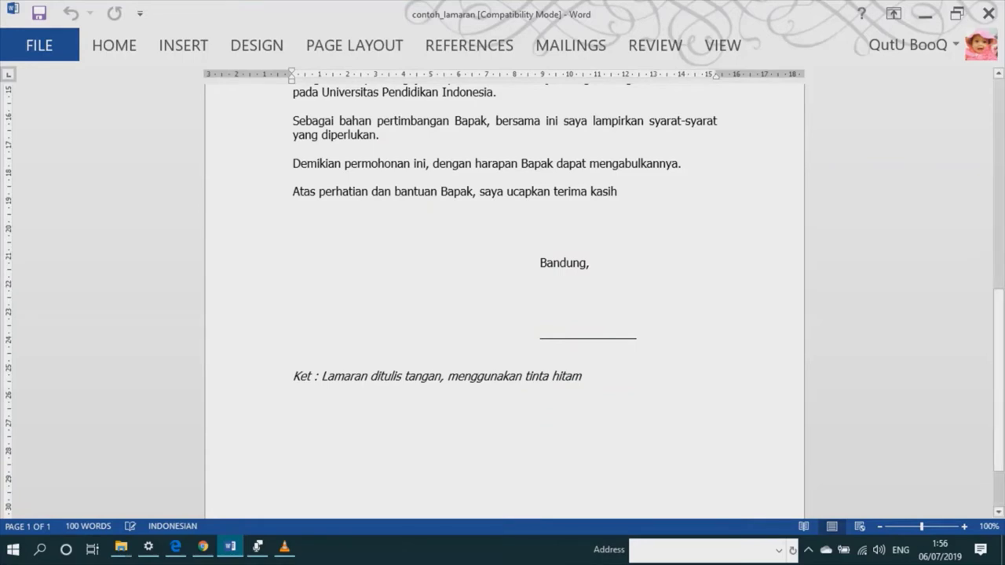
pyautogui.scroll(1, 503, 299)
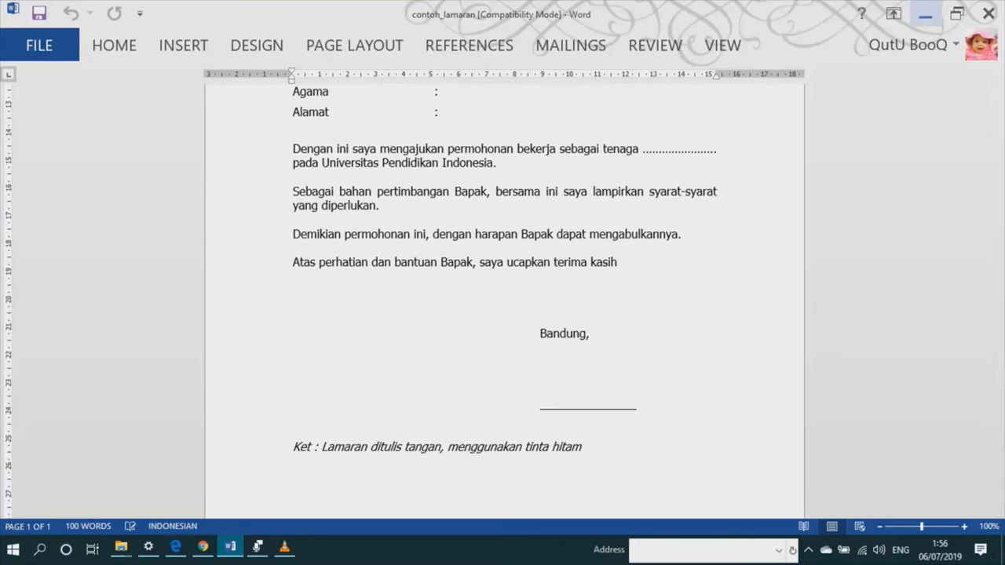
pyautogui.click(926, 15)
# - Run the 1. CuteWriter installer, accept the agreement and install CutePDF Writer
pyautogui.click(314, 259)
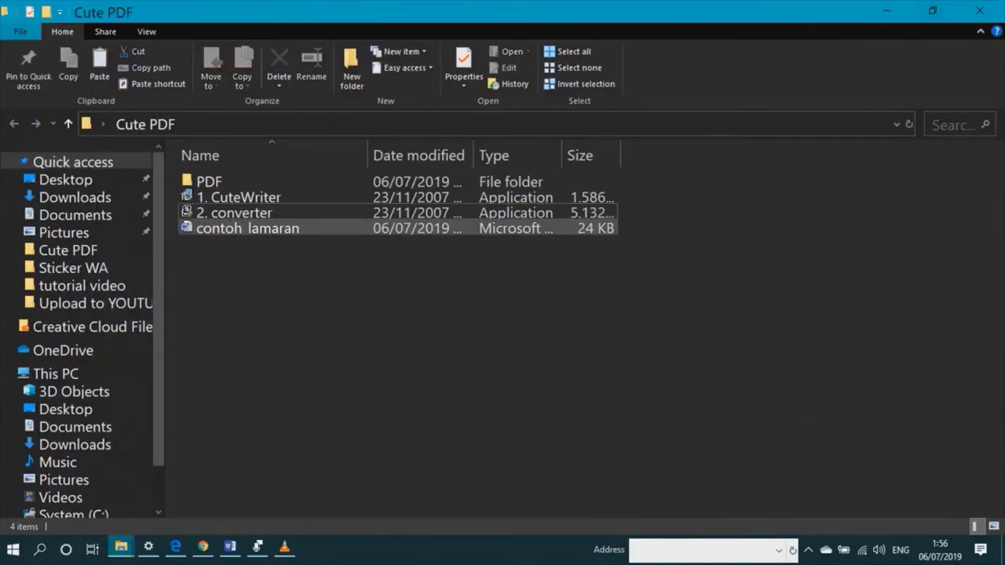
pyautogui.click(244, 197)
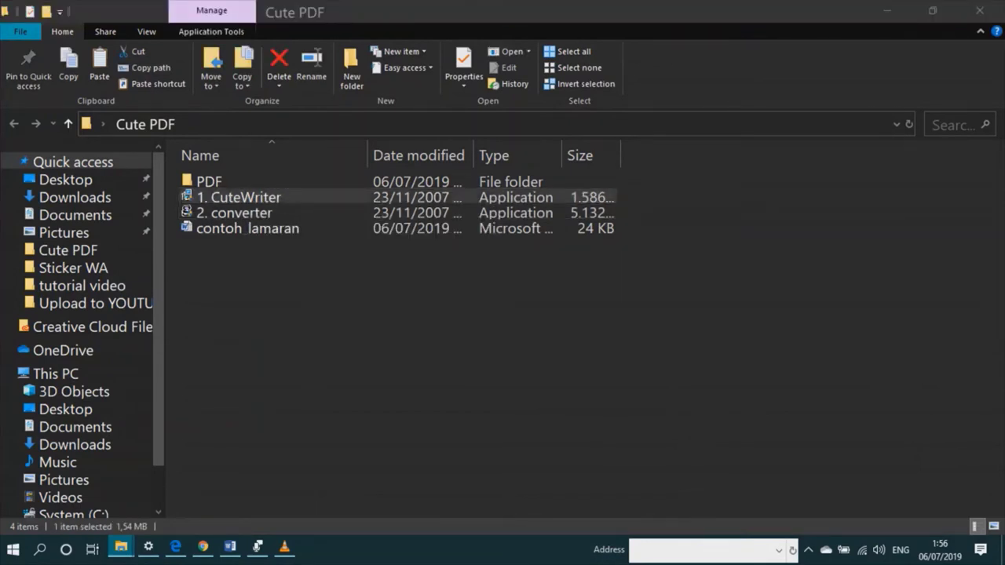
pyautogui.press('Return')
pyautogui.press('Return')
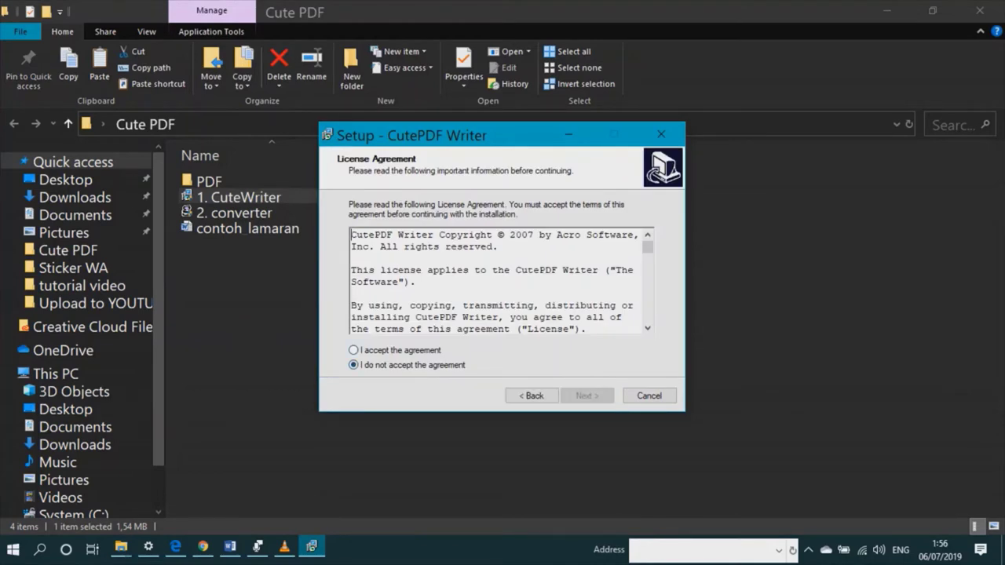
pyautogui.click(353, 350)
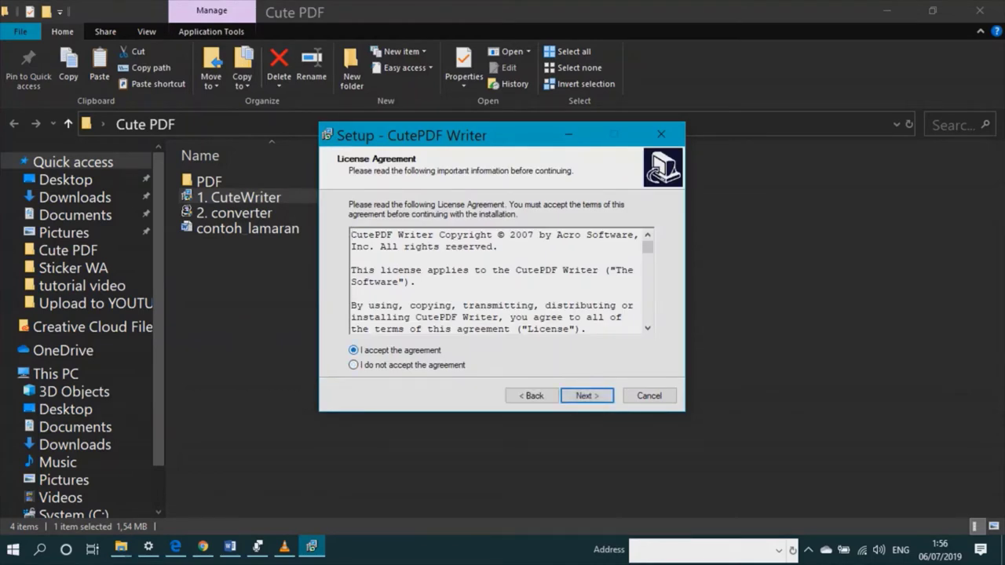
pyautogui.press('Return')
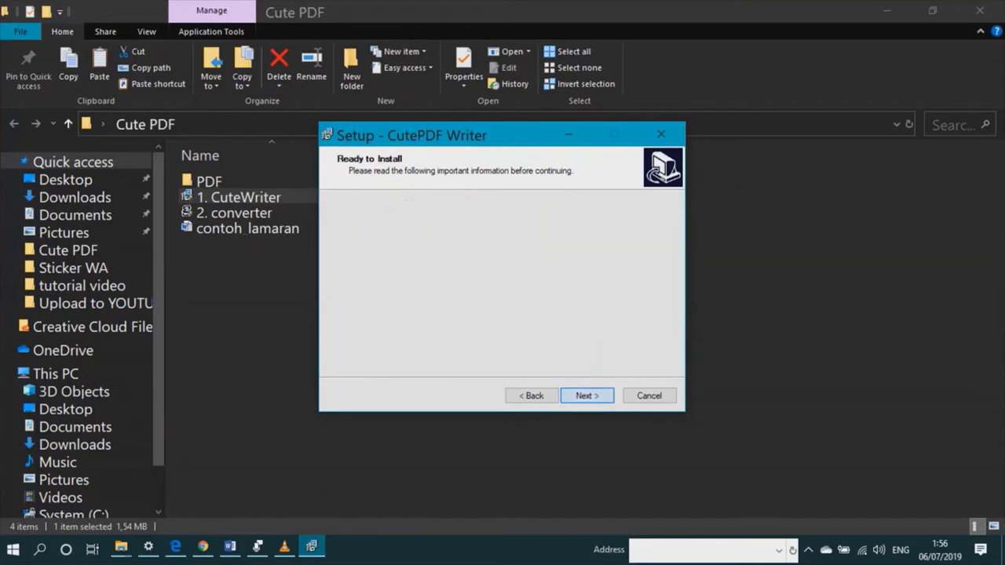
pyautogui.press('Return')
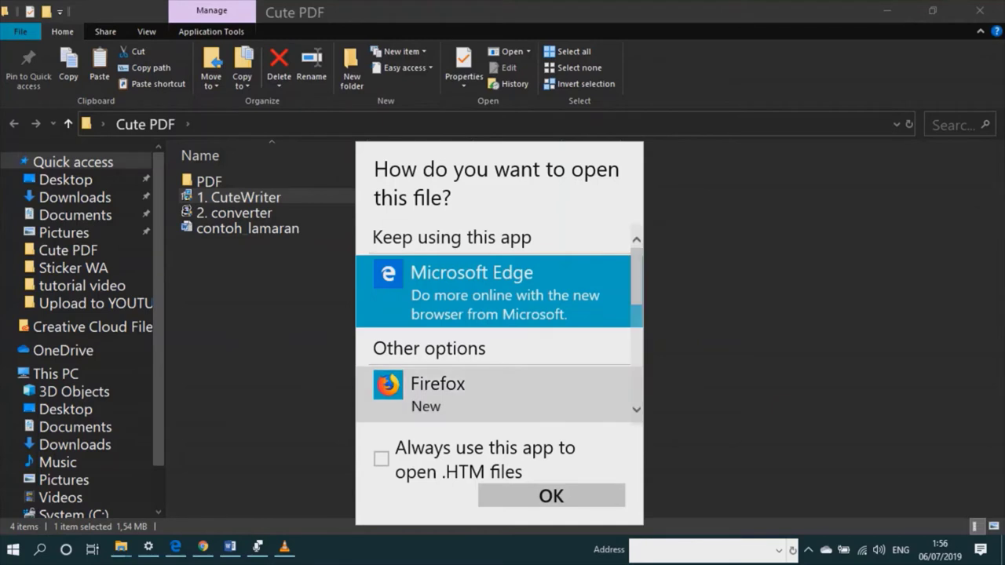
# - Open the readme with Internet Explorer, accept its recommended settings, then minimize the browser
pyautogui.scroll(-3, 500, 369)
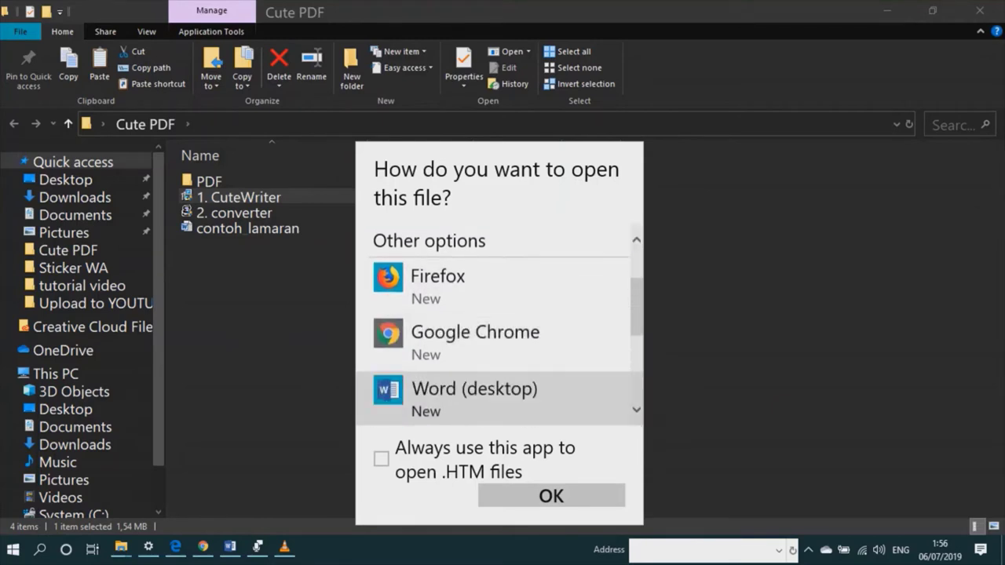
pyautogui.scroll(-1, 500, 354)
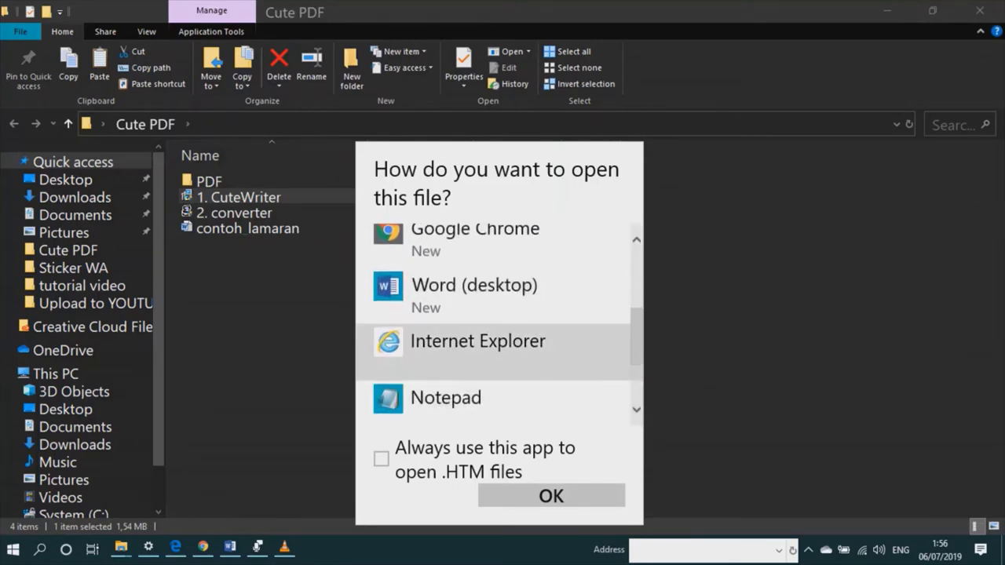
pyautogui.click(500, 352)
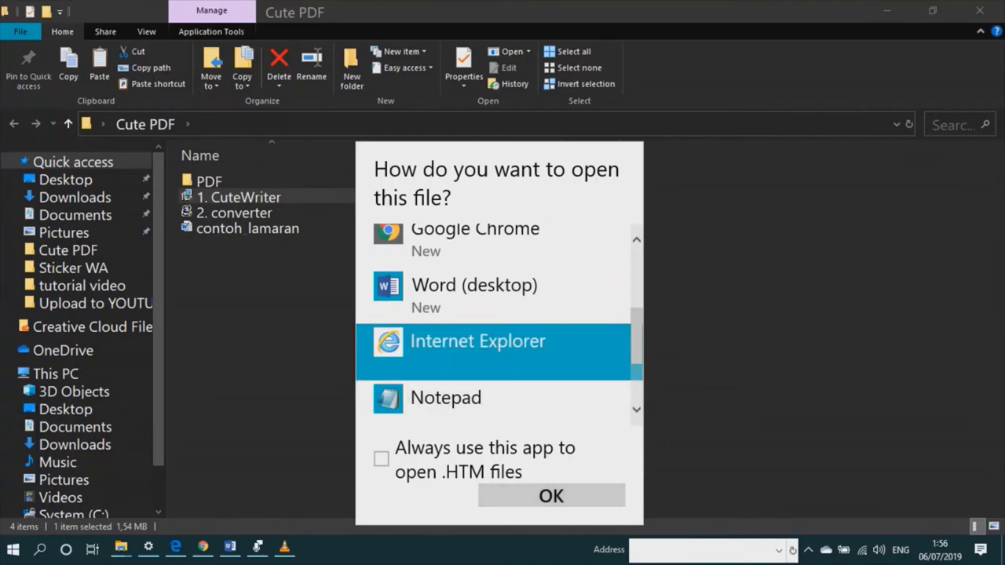
pyautogui.click(551, 496)
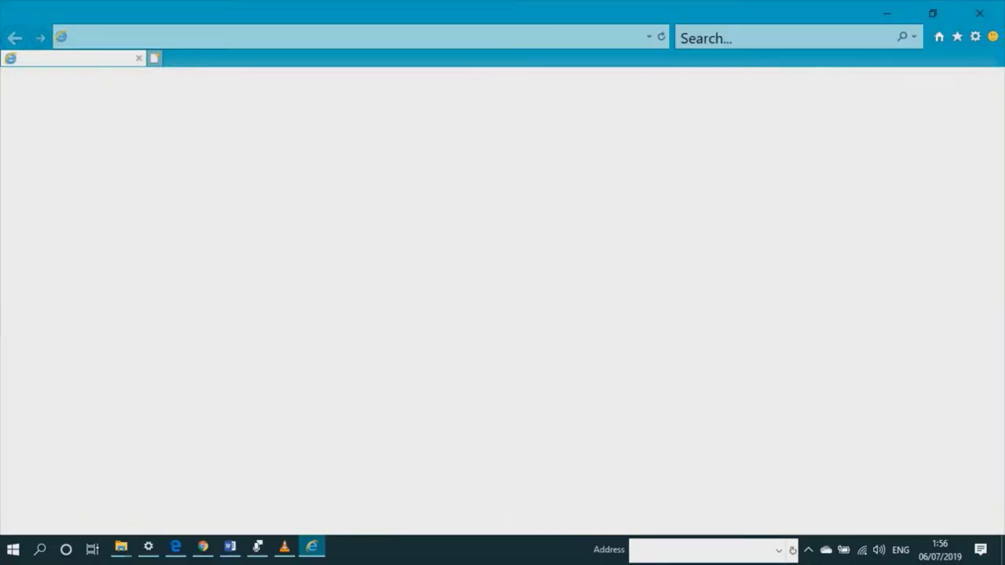
pyautogui.click(365, 225)
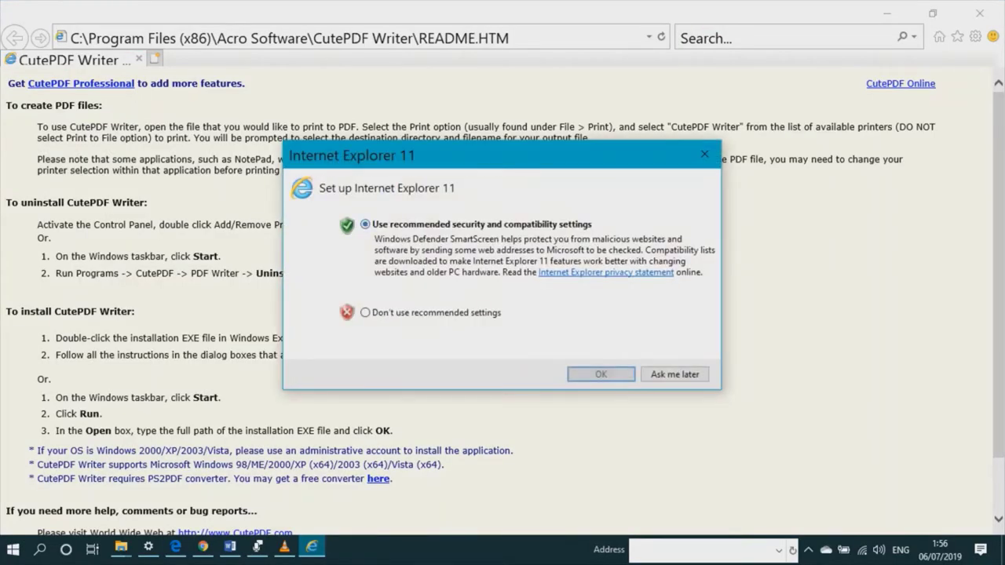
pyautogui.press('Return')
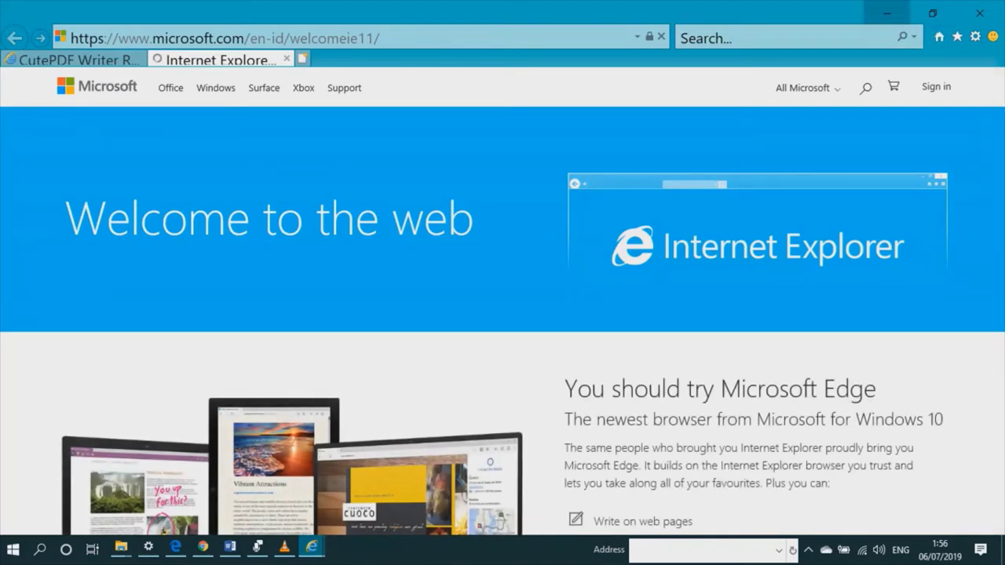
pyautogui.click(887, 12)
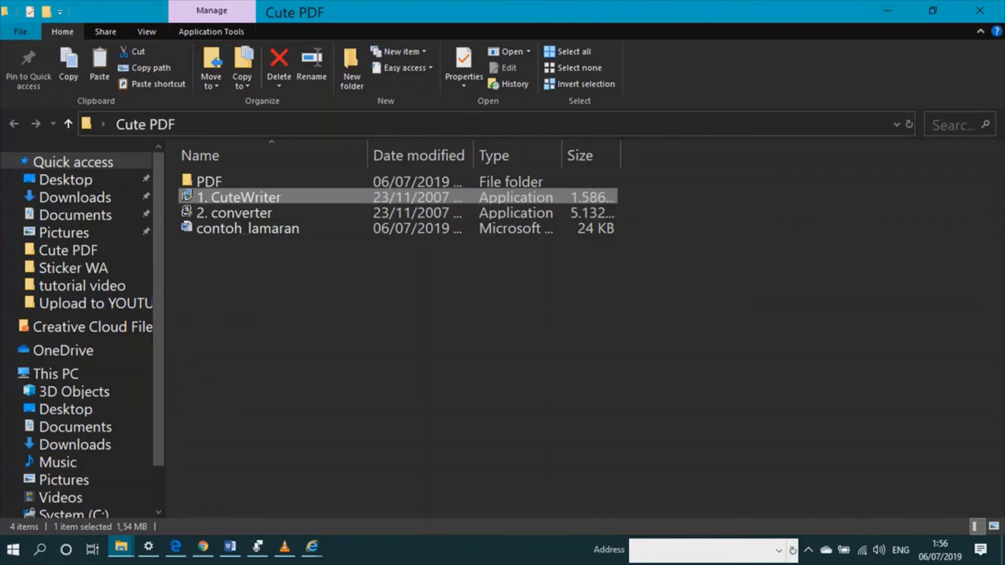
pyautogui.click(353, 267)
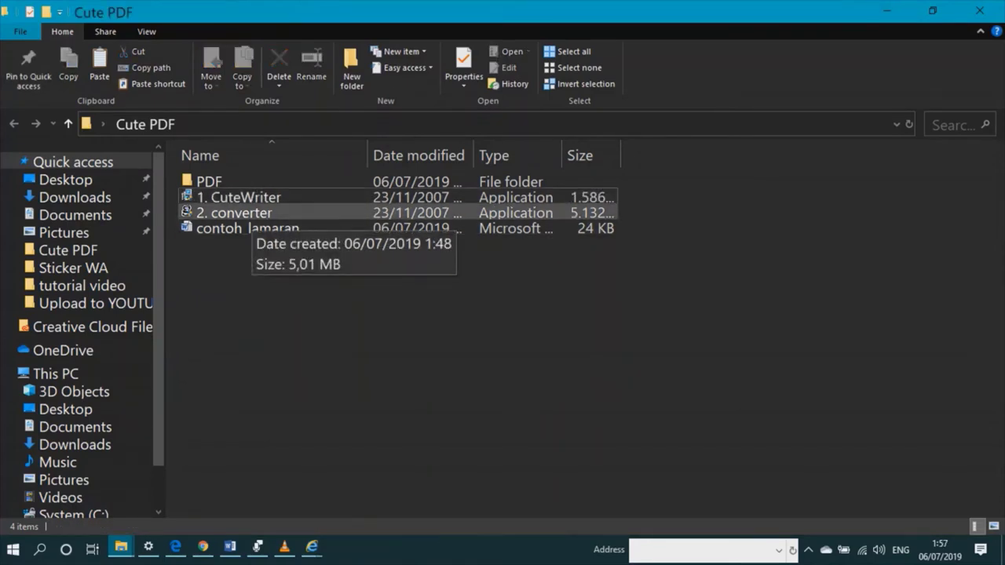
pyautogui.click(236, 213)
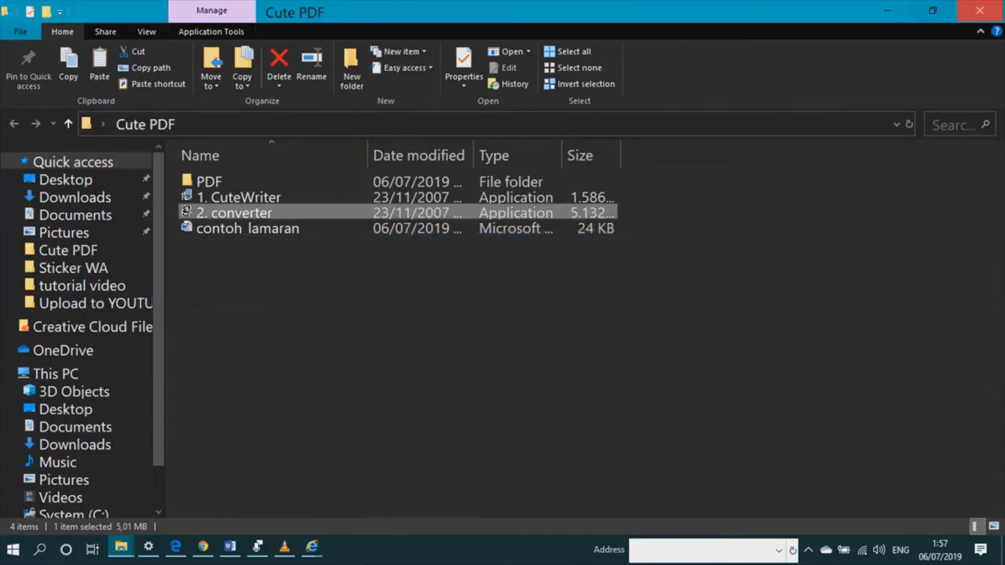
pyautogui.click(887, 11)
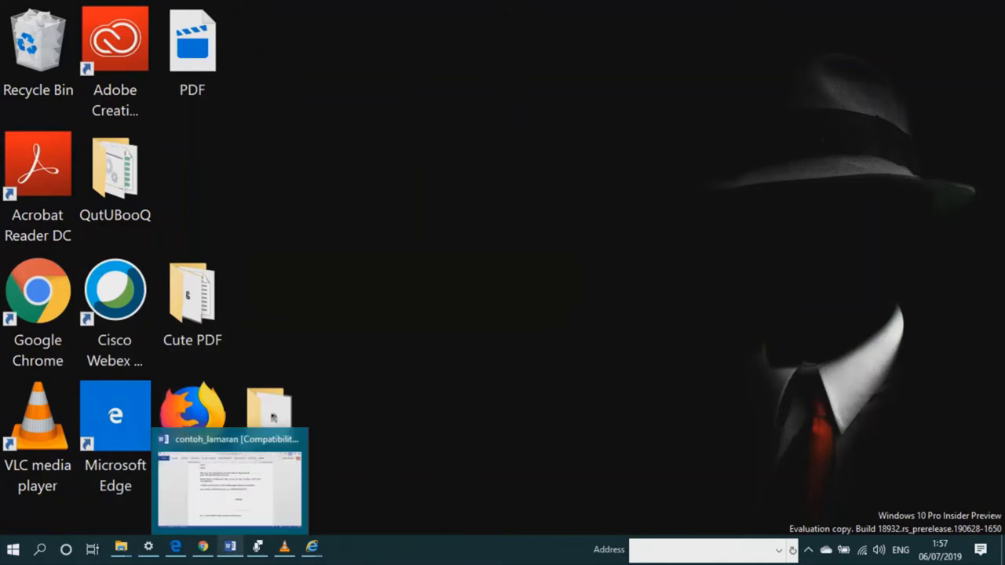
pyautogui.moveTo(203, 547)
pyautogui.moveTo(121, 547)
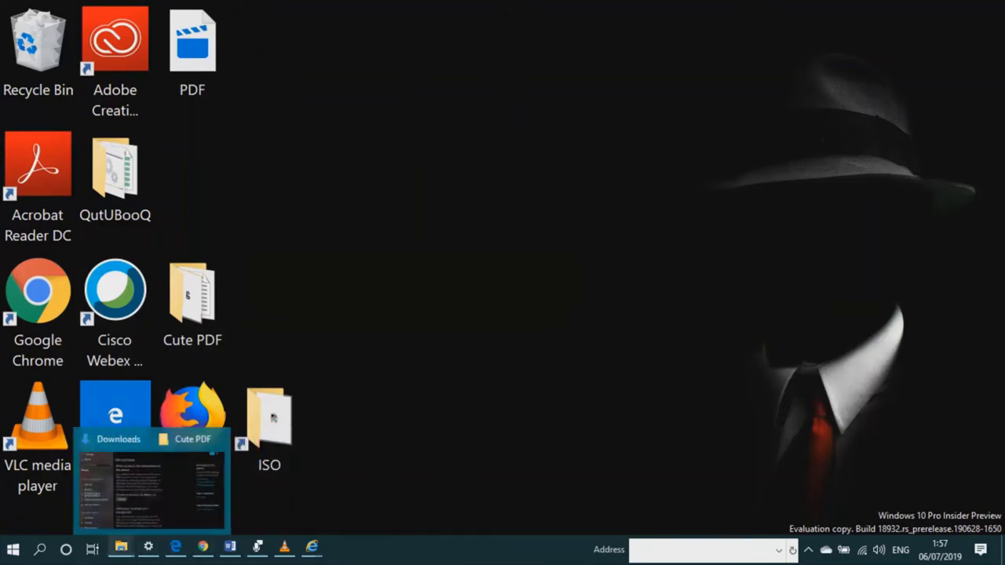
pyautogui.click(236, 483)
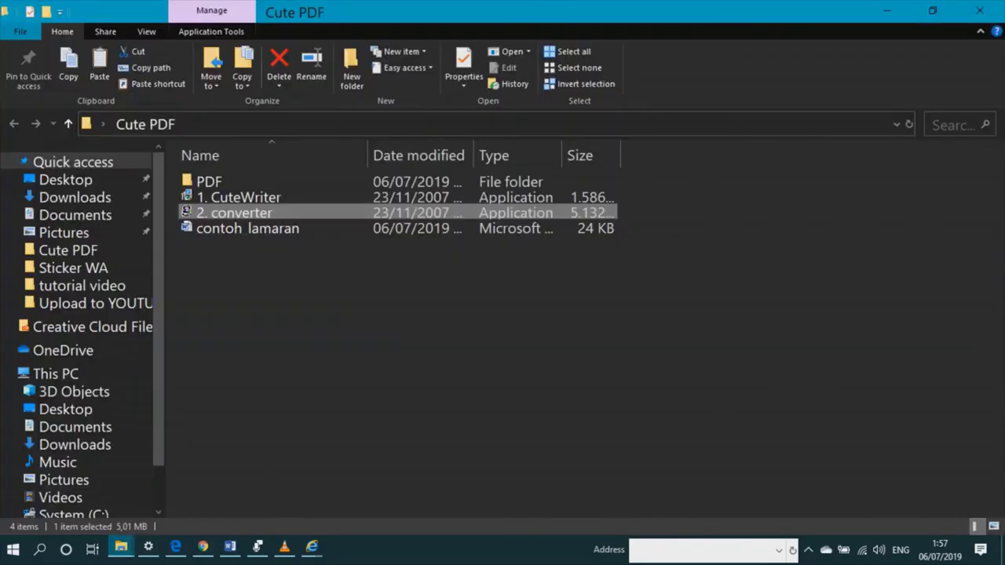
pyautogui.hotkey('ctrl', 'space')
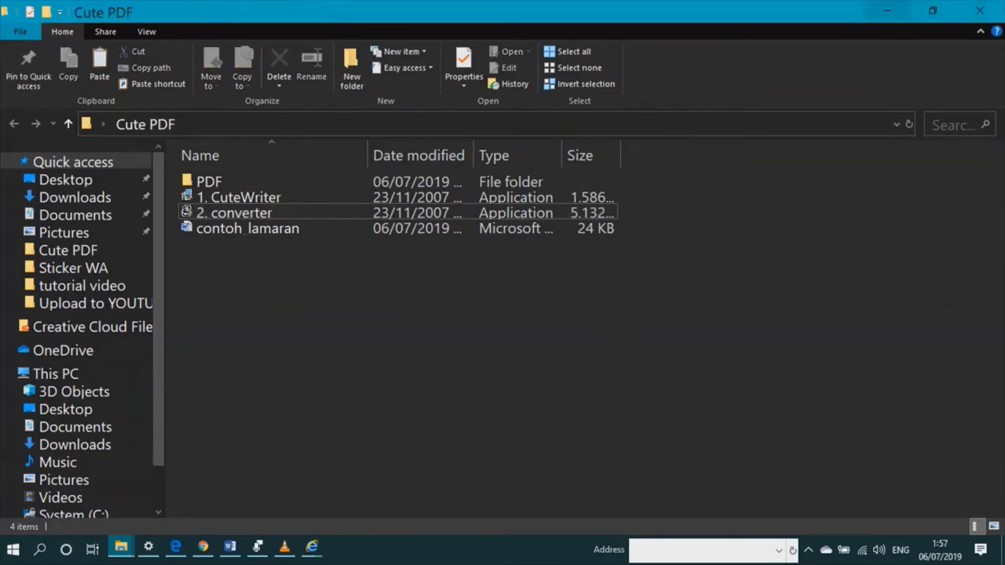
# - Switch to the CutePDF Writer readme in Internet Explorer, then minimize it
pyautogui.click(312, 548)
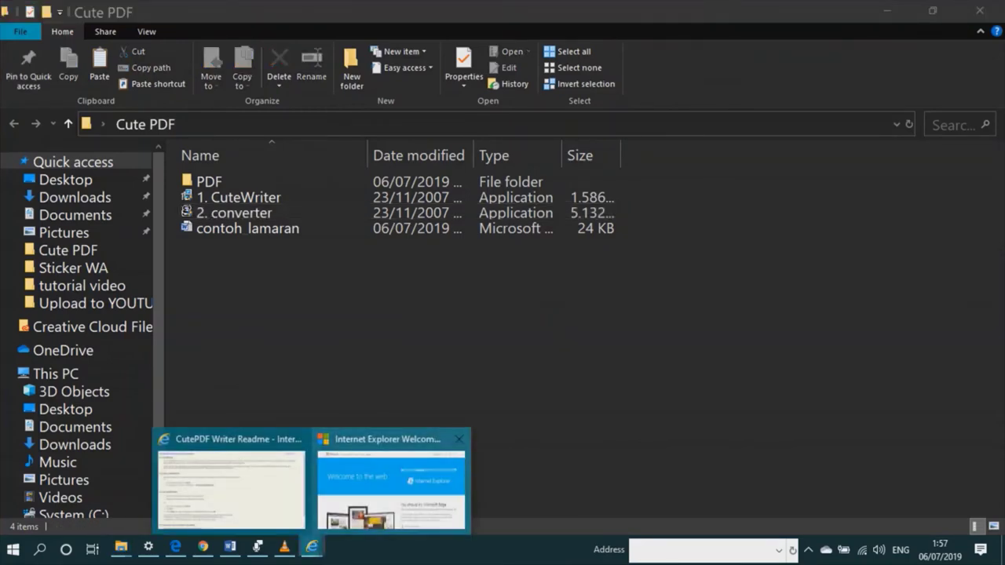
pyautogui.click(232, 483)
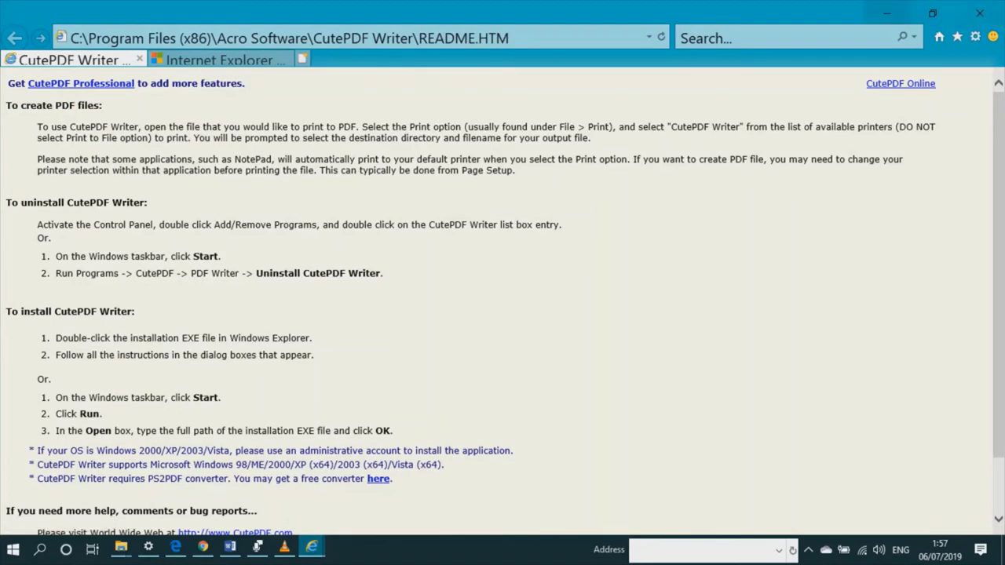
pyautogui.click(887, 13)
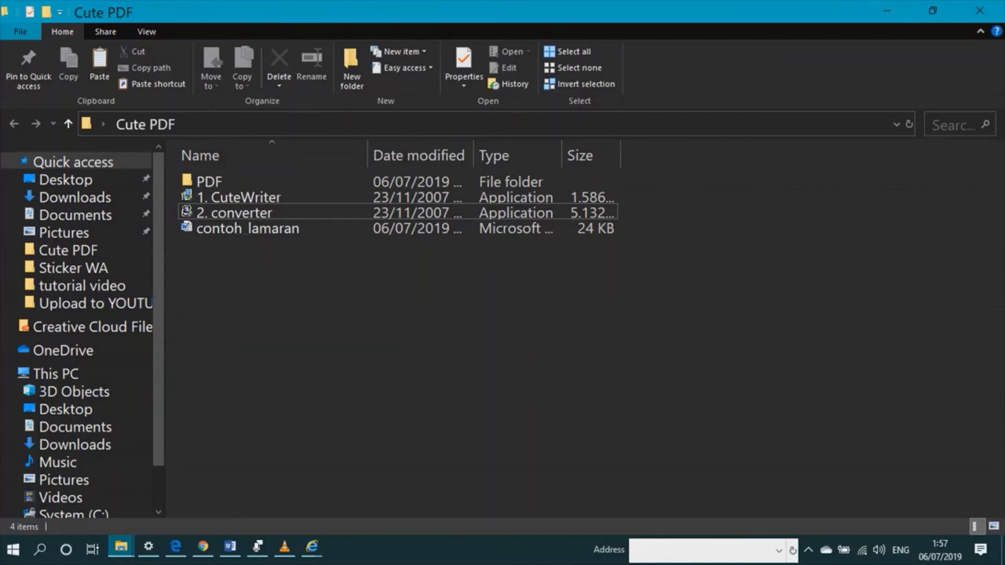
# - Minimize the Cute PDF folder, restore contoh_lamaran in Word, review it, and open Print
pyautogui.click(886, 11)
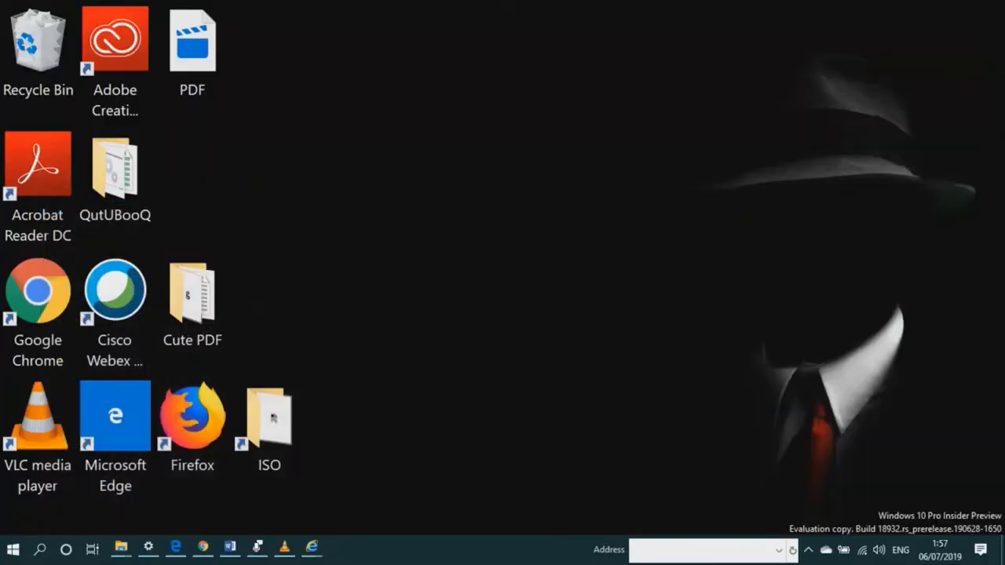
pyautogui.click(230, 547)
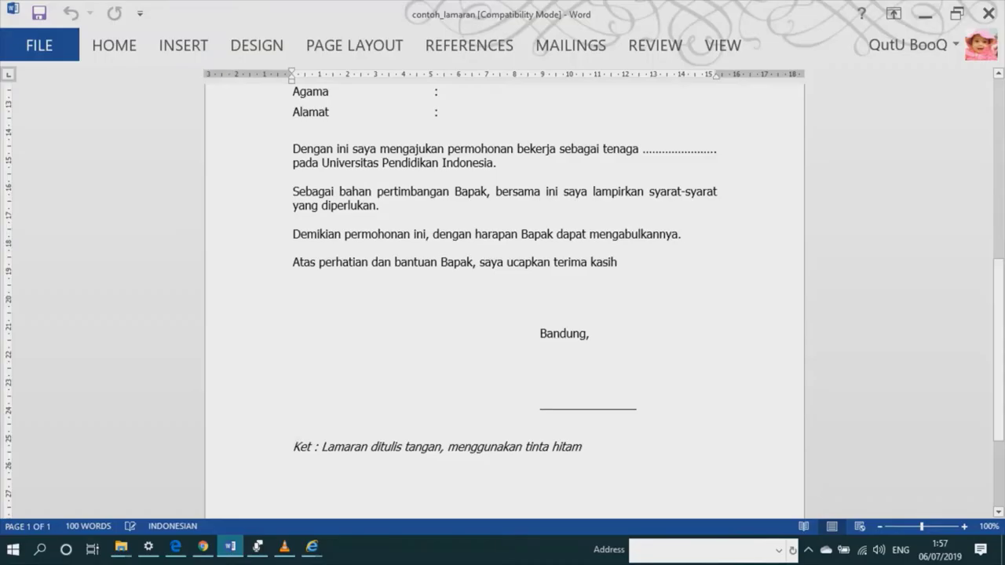
pyautogui.scroll(3, 503, 299)
pyautogui.scroll(4, 503, 299)
pyautogui.scroll(5, 502, 299)
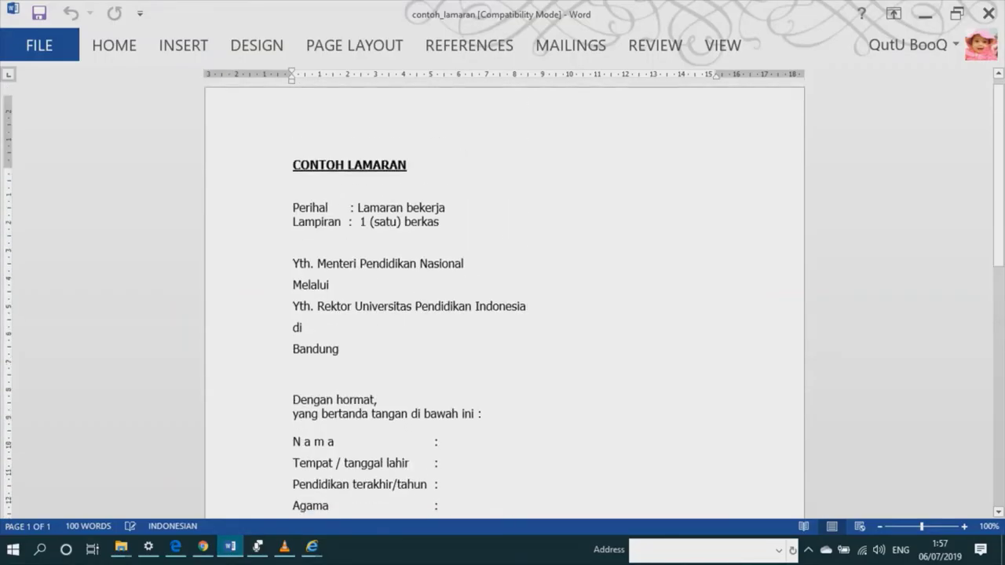
pyautogui.scroll(-3, 502, 299)
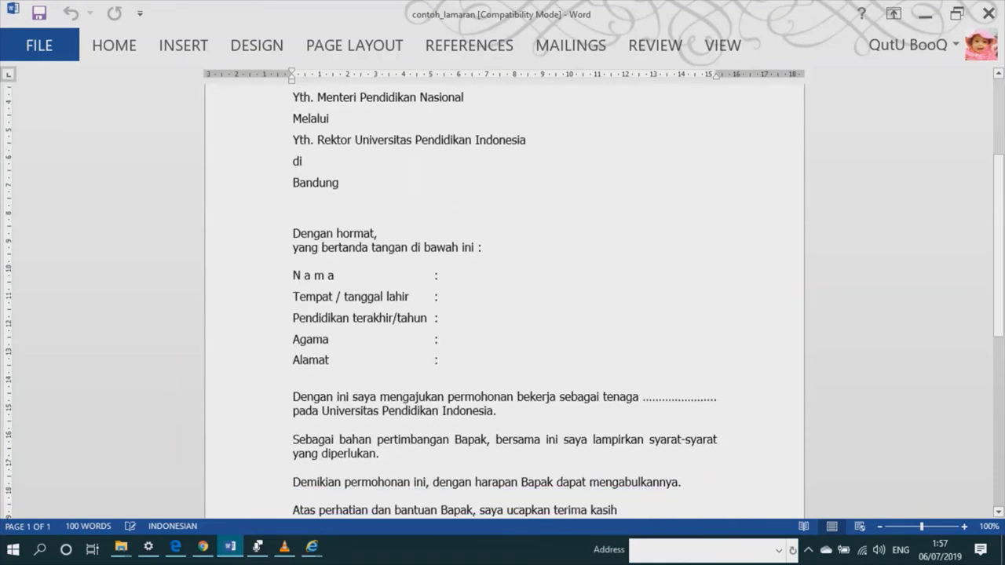
pyautogui.scroll(3, 503, 299)
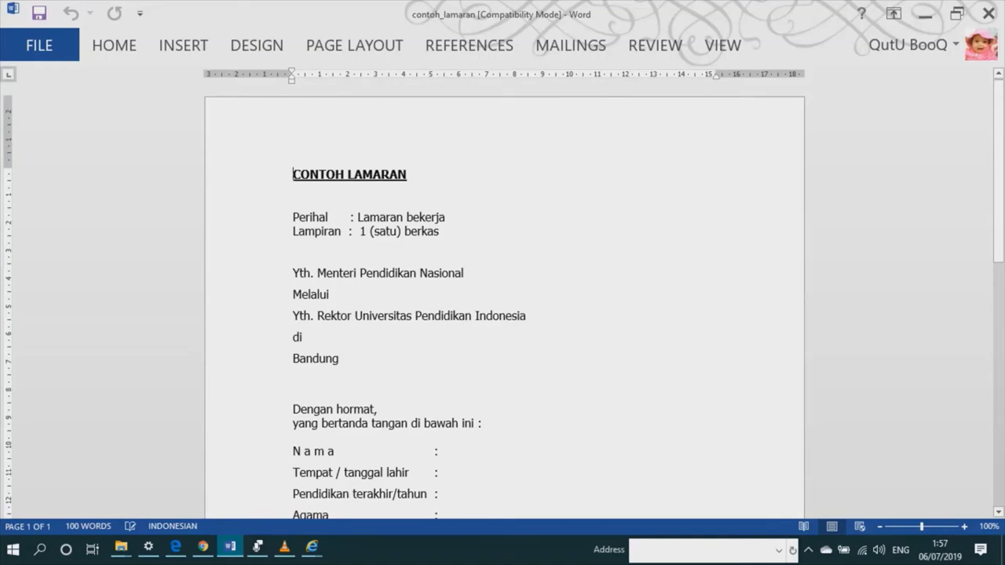
pyautogui.scroll(-5, 502, 299)
pyautogui.scroll(-6, 503, 299)
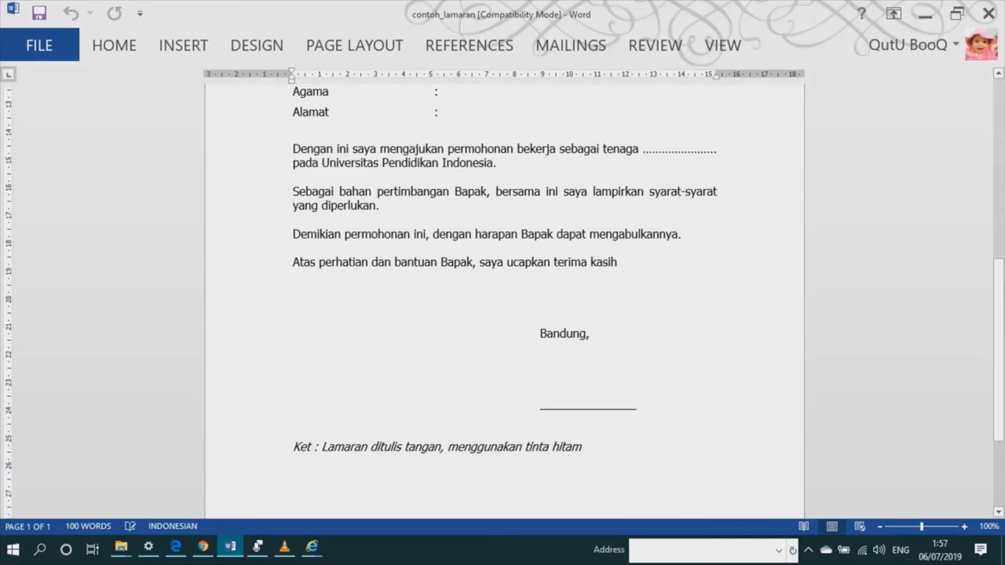
pyautogui.scroll(6, 503, 298)
pyautogui.scroll(5, 503, 298)
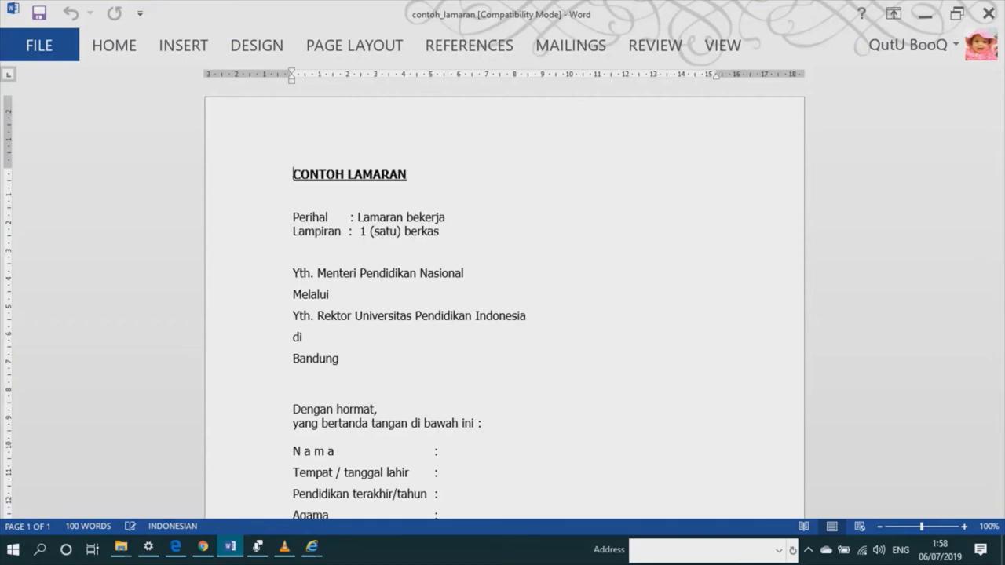
pyautogui.hotkey('ctrl', 'p')
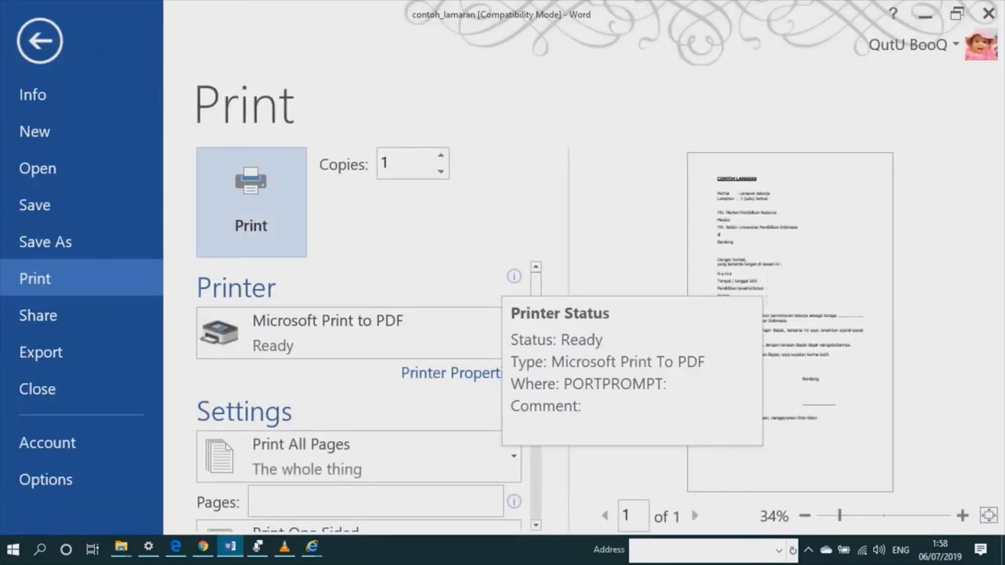
# - Choose CutePDF Writer as the printer and print the letter
pyautogui.click(354, 333)
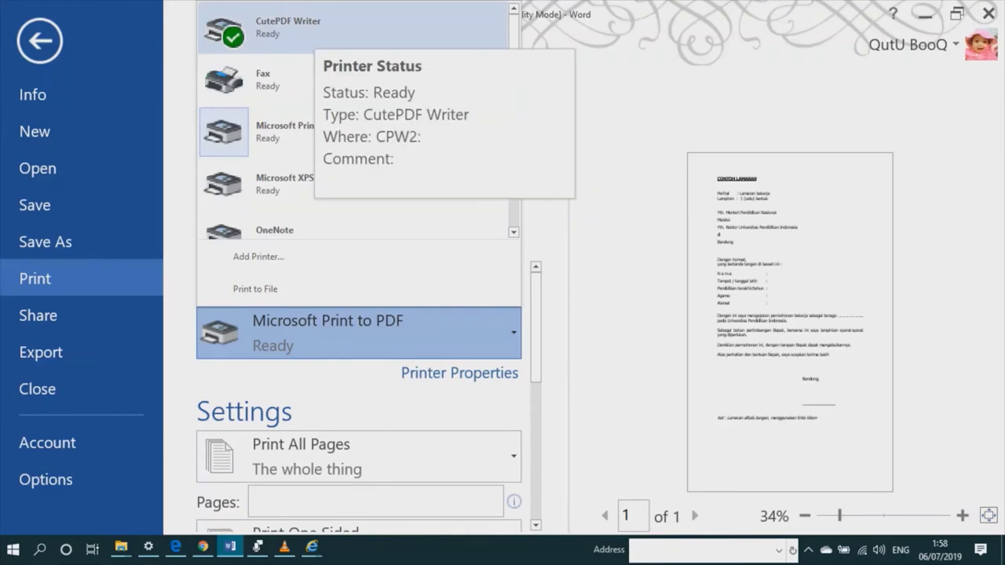
pyautogui.click(302, 28)
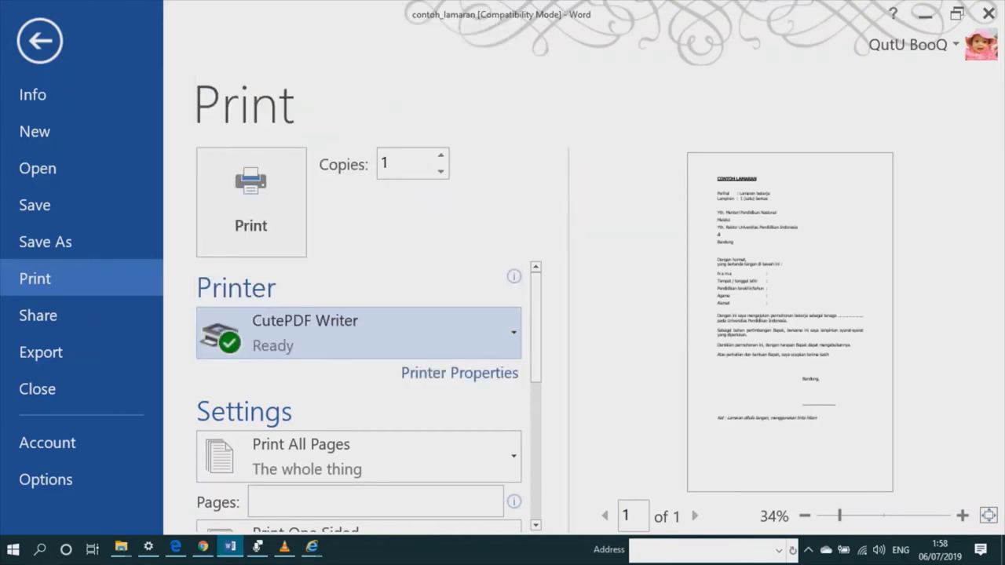
pyautogui.click(251, 202)
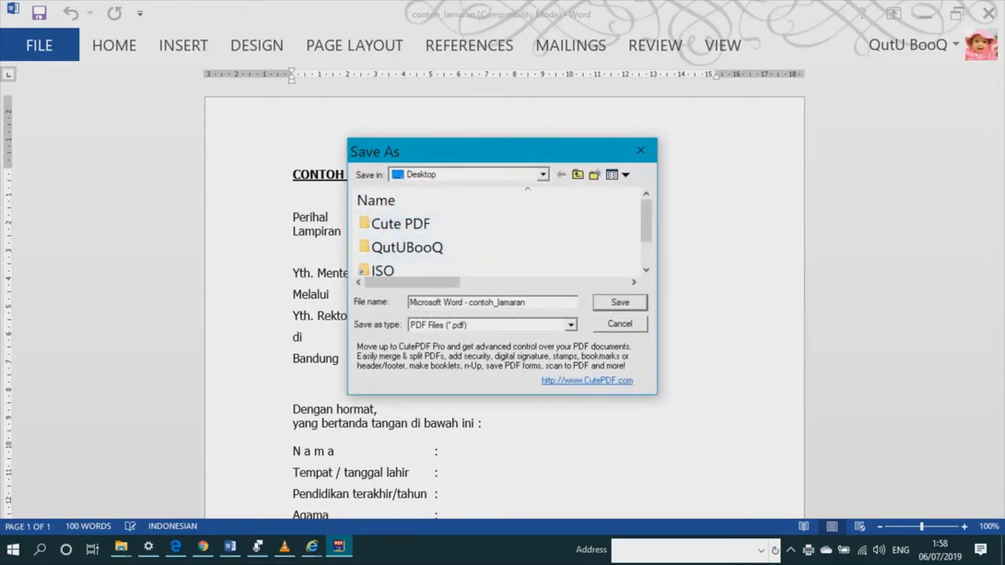
# - Save the PDF as 'SURAT LAMARAN' on the Desktop, then minimize Word
pyautogui.moveTo(525, 302); pyautogui.dragTo(409, 302)
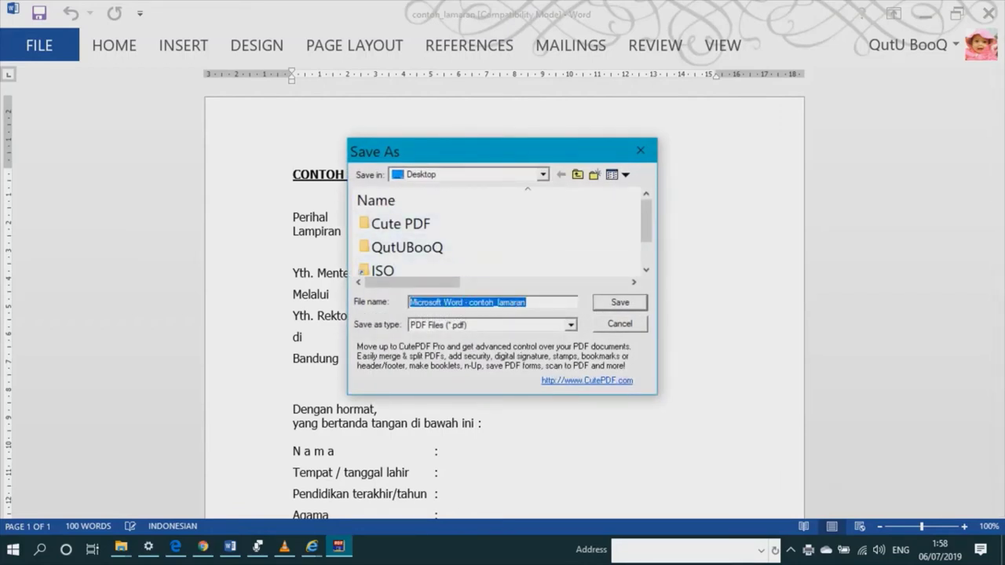
pyautogui.write('S')
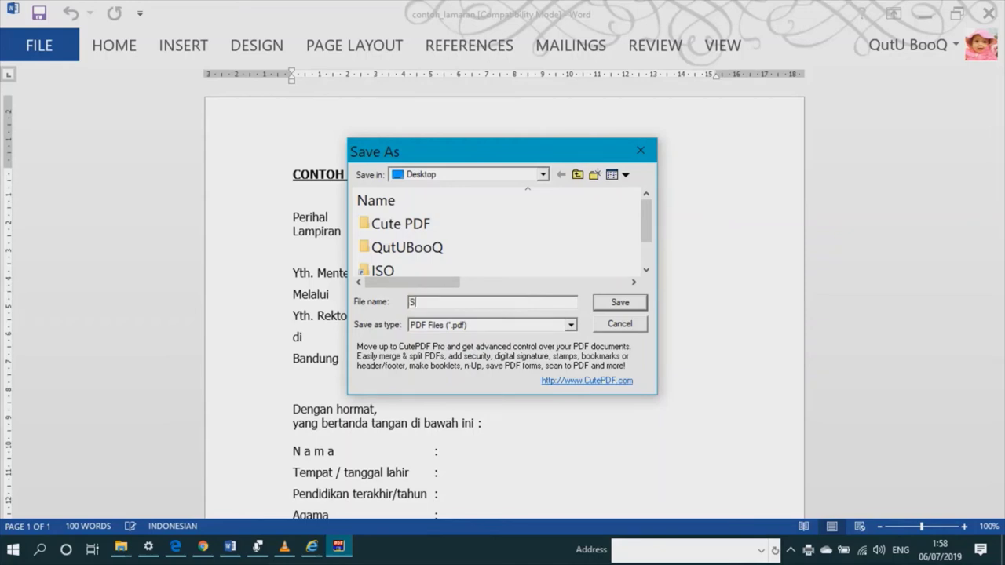
pyautogui.write('URAT LAMARAN')
pyautogui.press('Return')
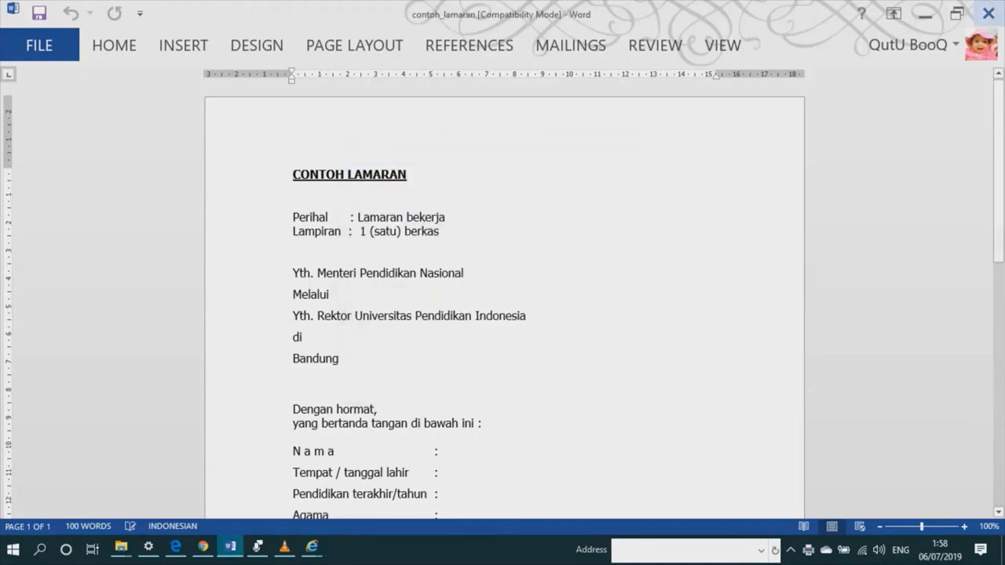
pyautogui.click(925, 13)
pyautogui.click(192, 302)
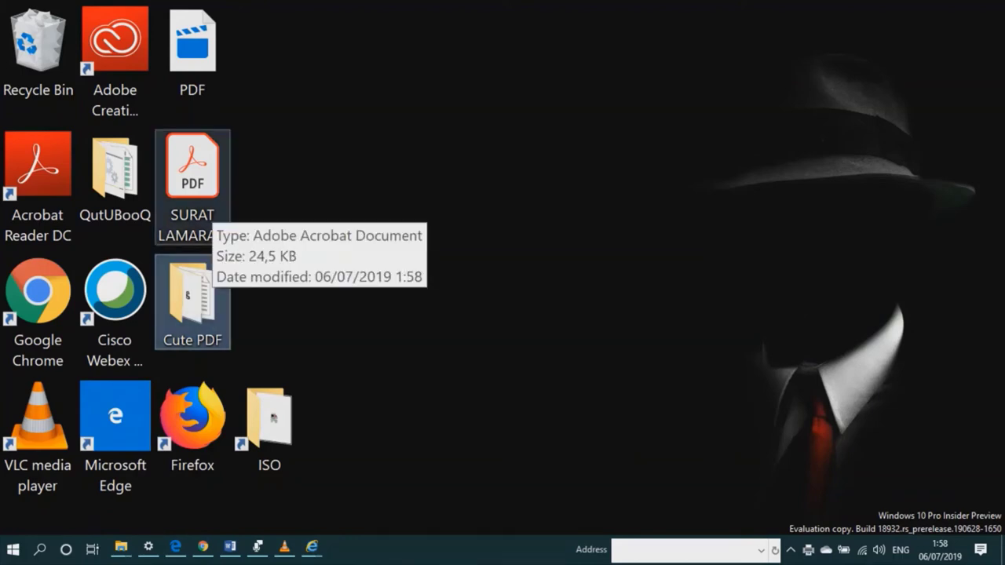
# - Open SURAT LAMARAN.pdf from the desktop, scroll through the letter, then minimize Acrobat Reader
pyautogui.click(193, 197)
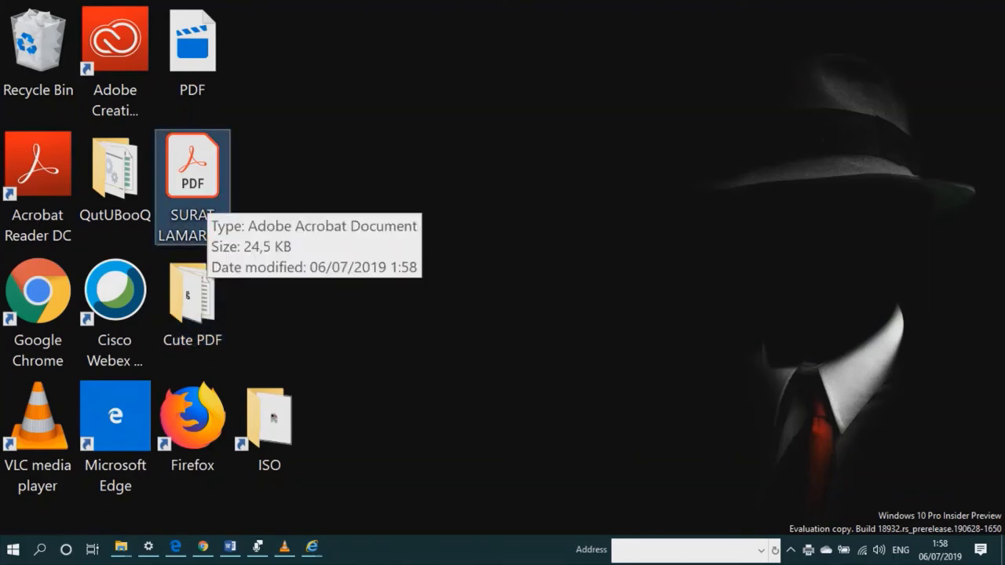
pyautogui.doubleClick(193, 196)
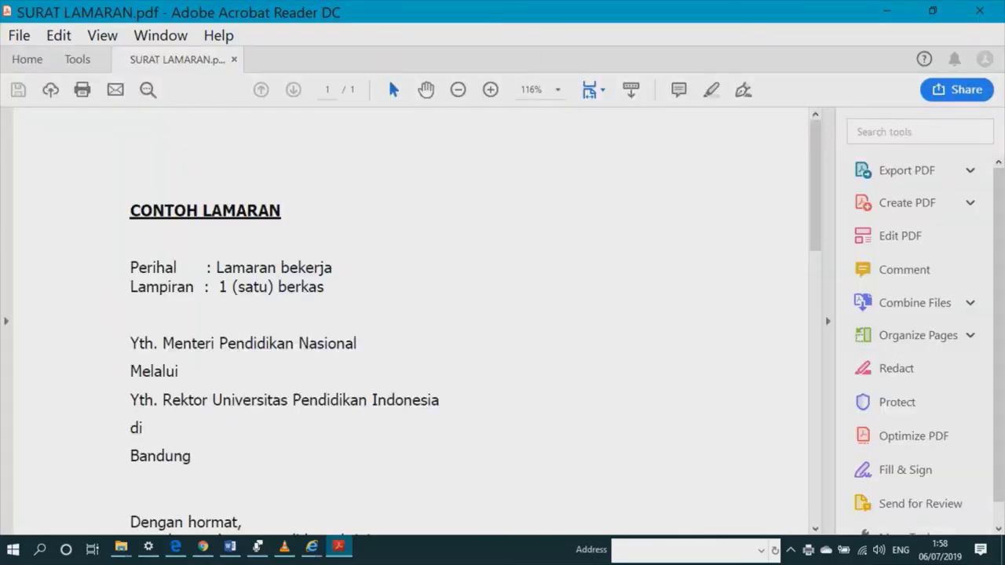
pyautogui.scroll(-3, 412, 318)
pyautogui.scroll(-3, 412, 318)
pyautogui.scroll(-3, 412, 318)
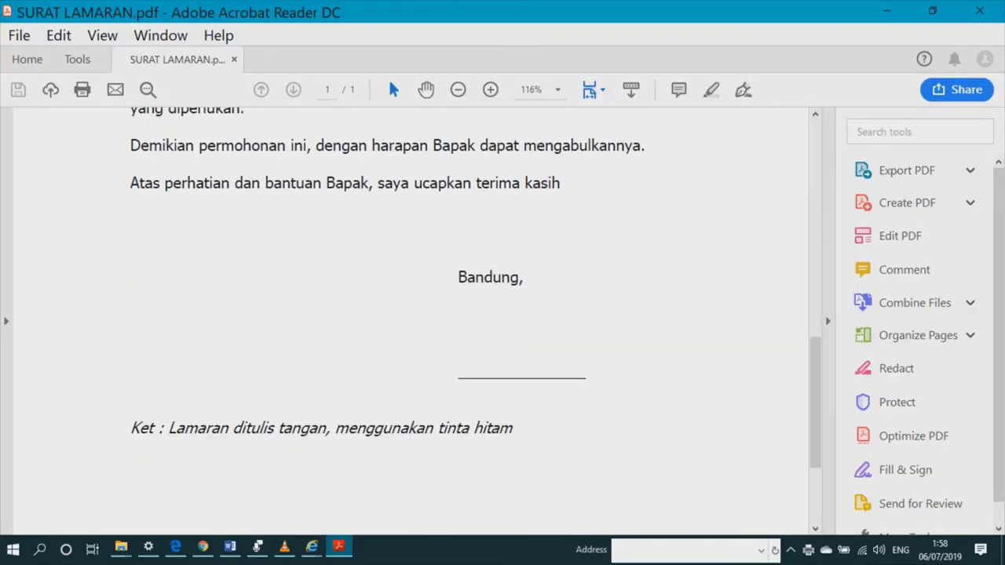
pyautogui.scroll(4, 412, 318)
pyautogui.scroll(3, 412, 318)
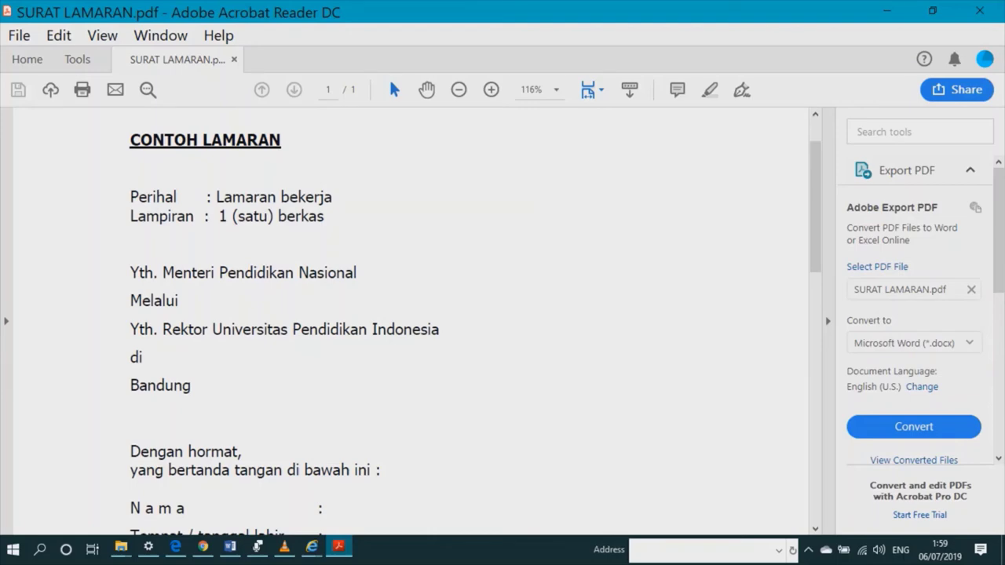
pyautogui.click(886, 11)
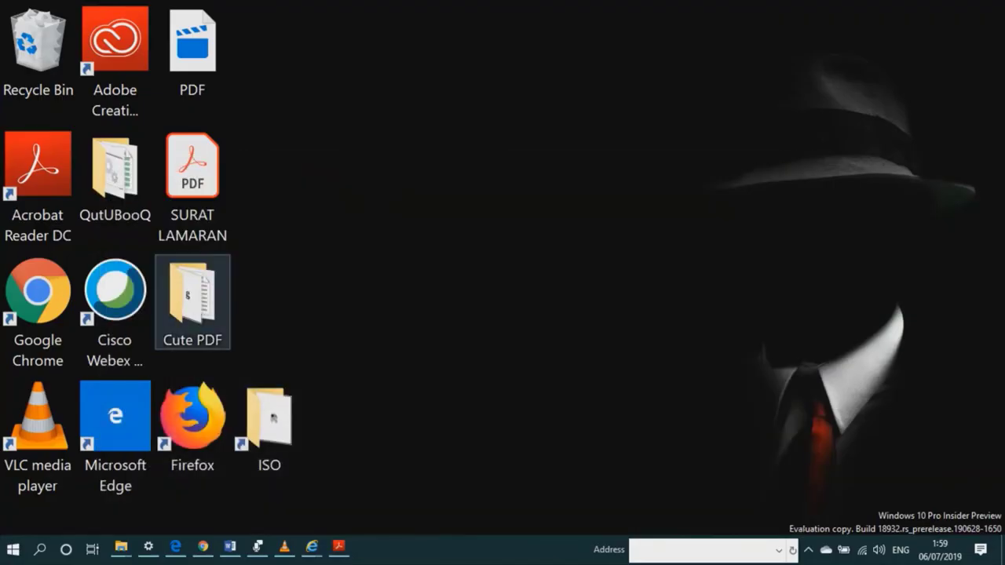
# - Open the Cute PDF folder maximized, select the CuteWriter and converter installers, then switch to the browser
pyautogui.doubleClick(192, 302)
pyautogui.click(855, 18)
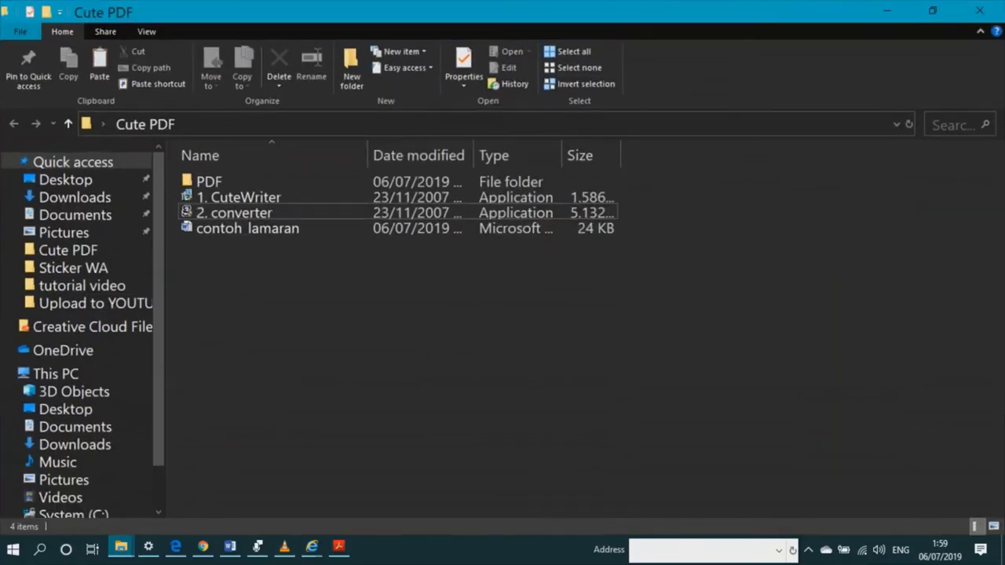
pyautogui.click(239, 197)
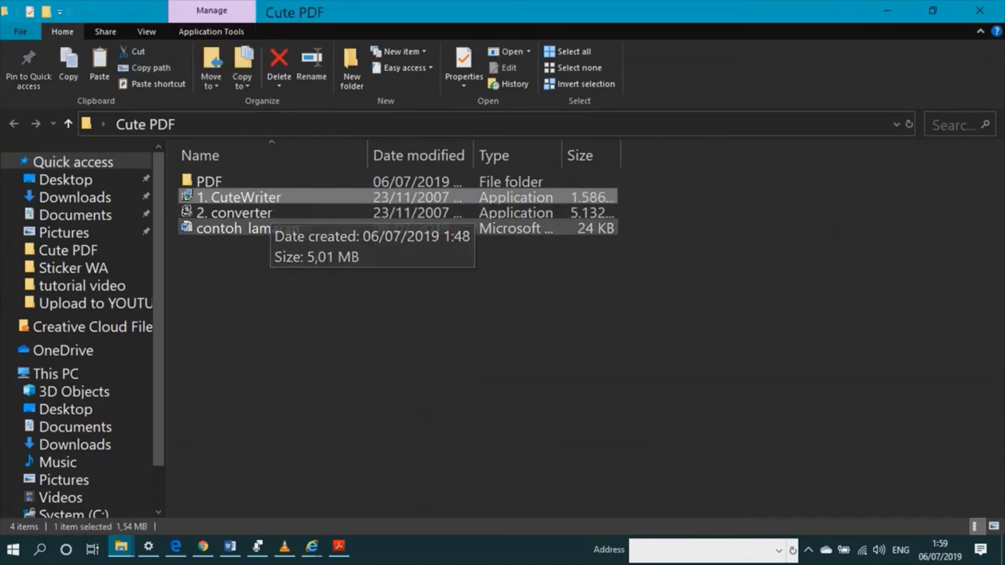
pyautogui.click(260, 213)
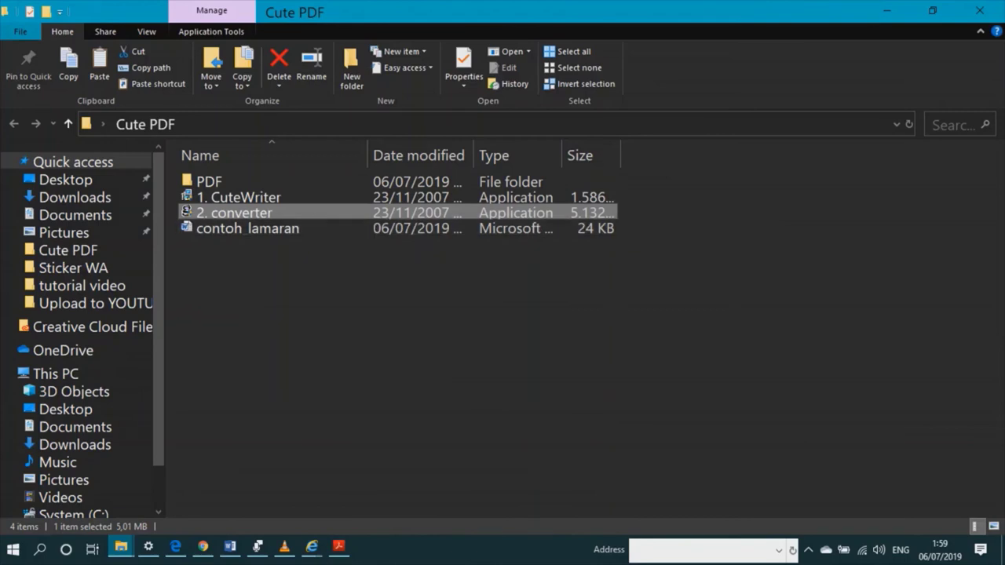
pyautogui.click(175, 546)
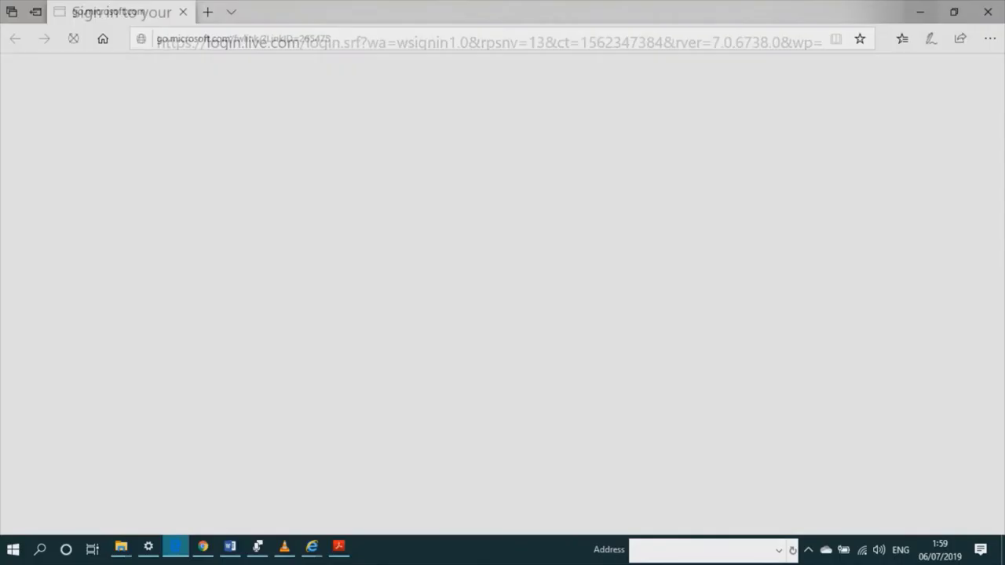
pyautogui.click(202, 546)
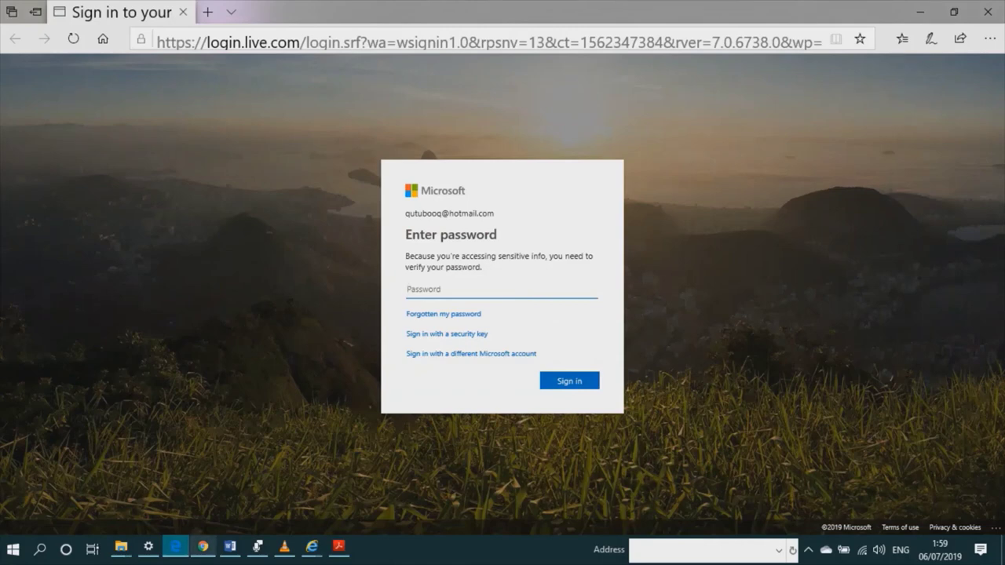
# - Scroll the Facebook profile page and select its full page address
pyautogui.scroll(5, 431, 281)
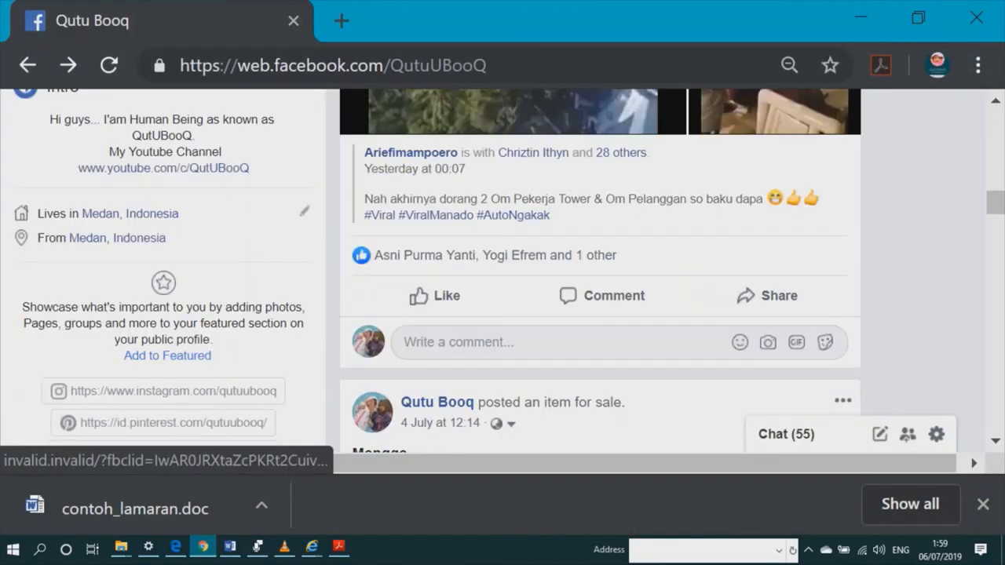
pyautogui.scroll(-3, 430, 282)
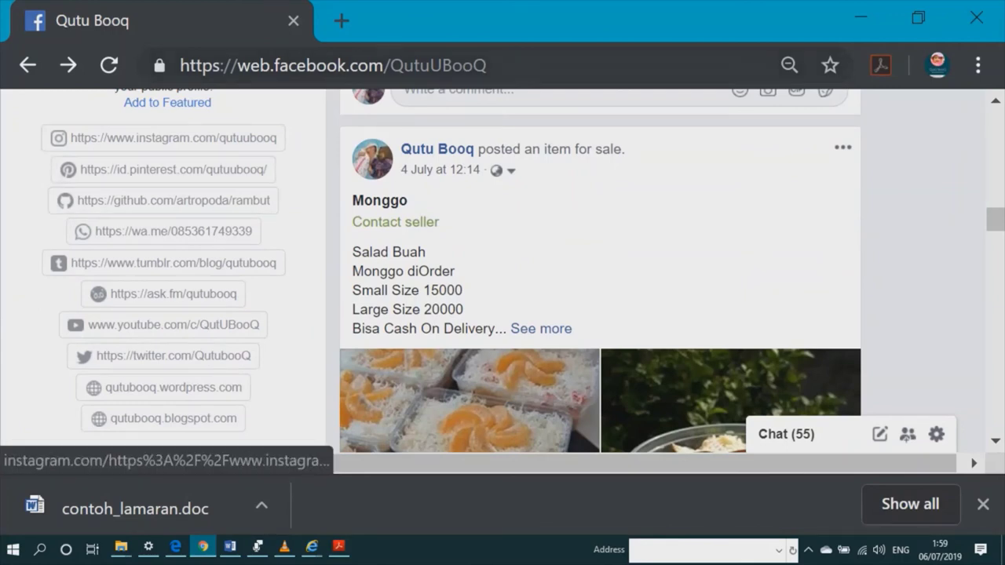
pyautogui.moveTo(487, 66); pyautogui.dragTo(180, 65)
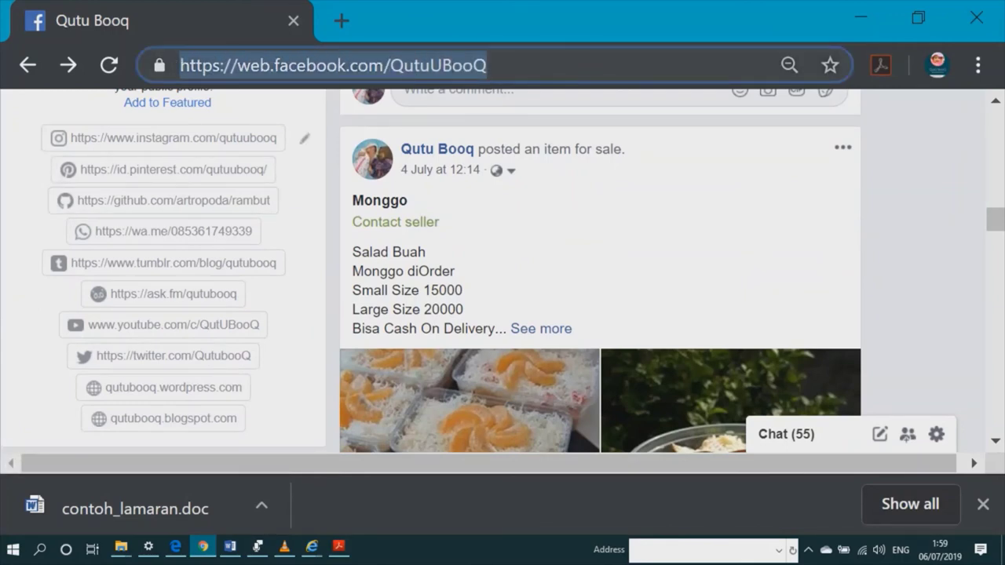
pyautogui.click(318, 150)
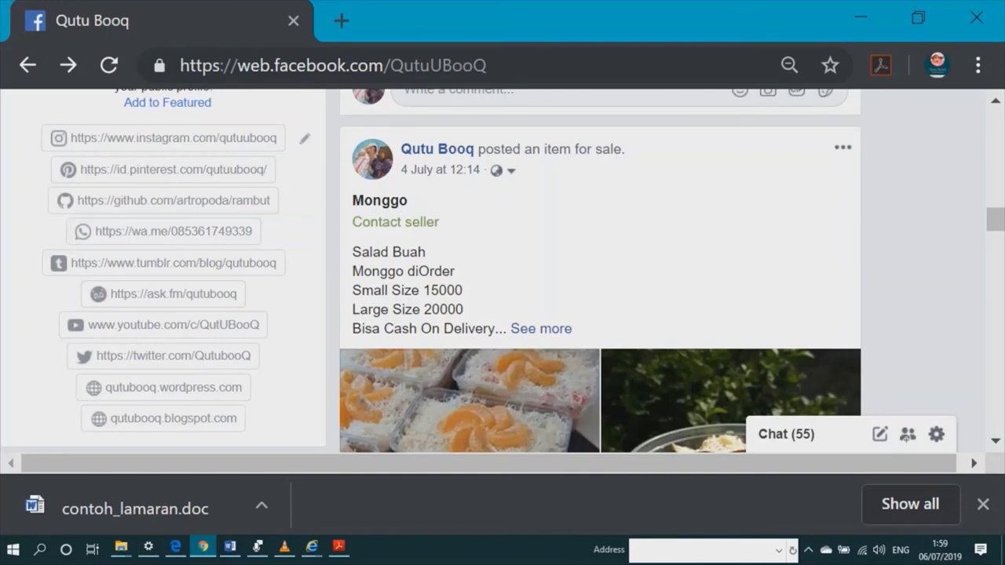
# - Select and deselect the GitHub link text in the intro, then scroll further down
pyautogui.moveTo(59, 200)
pyautogui.mouseDown()
pyautogui.moveTo(270, 200)
pyautogui.moveTo(59, 200)
pyautogui.mouseUp()
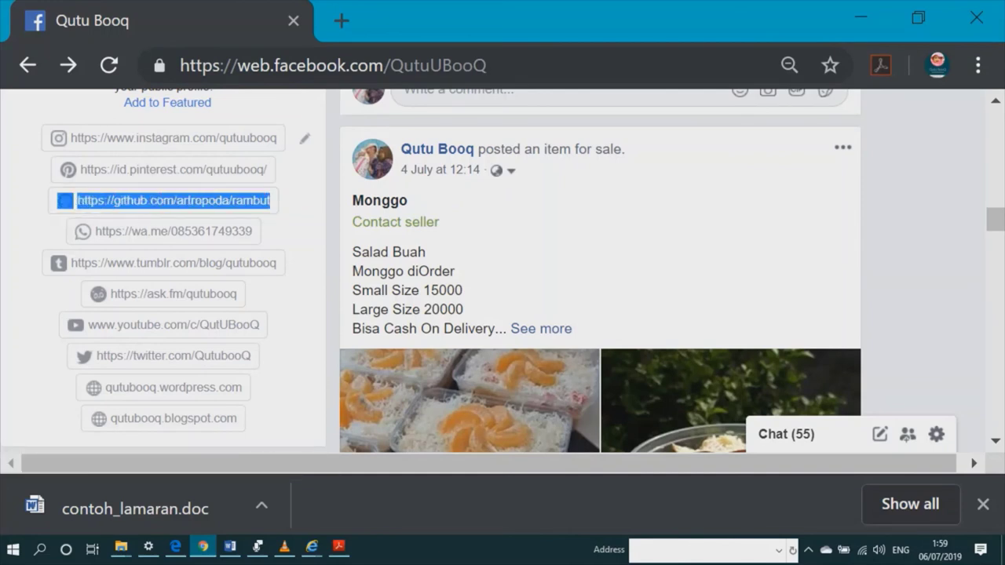
pyautogui.click(31, 200)
pyautogui.moveTo(58, 201); pyautogui.dragTo(270, 200)
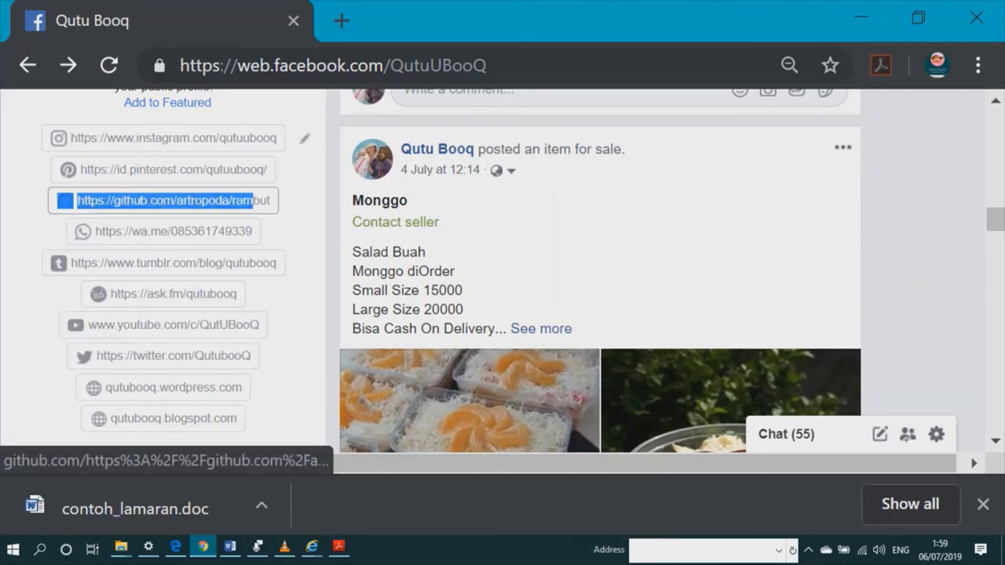
pyautogui.click(32, 200)
pyautogui.scroll(-2, 164, 416)
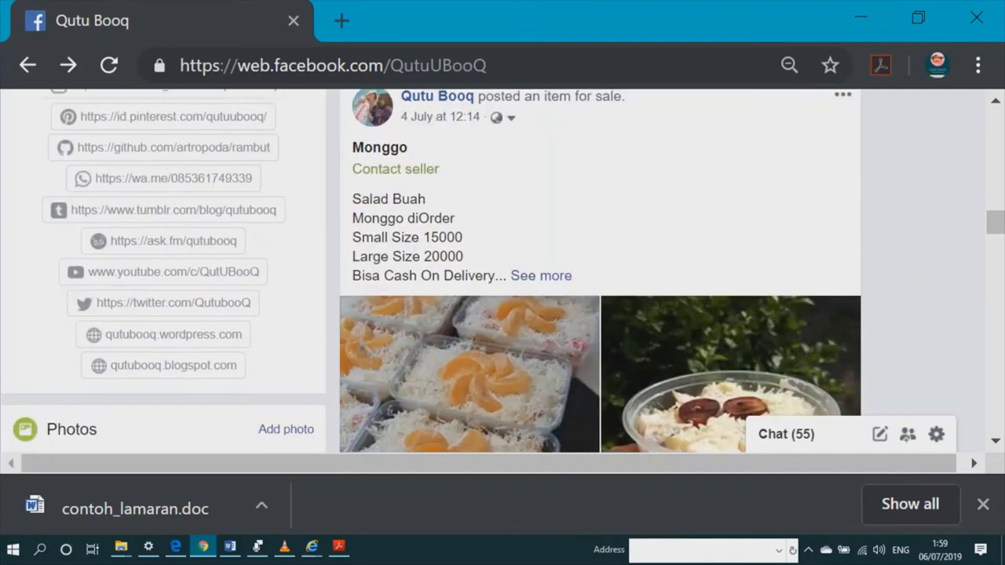